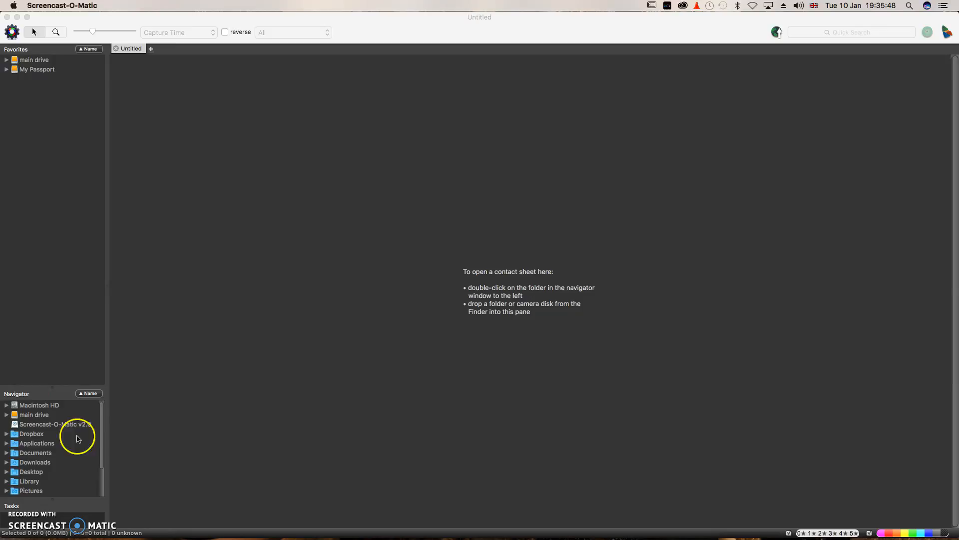
# Expand the Pictures folder in the Navigator and select its bempton subfolder.
pyautogui.moveTo(99, 427); pyautogui.dragTo(100, 394)
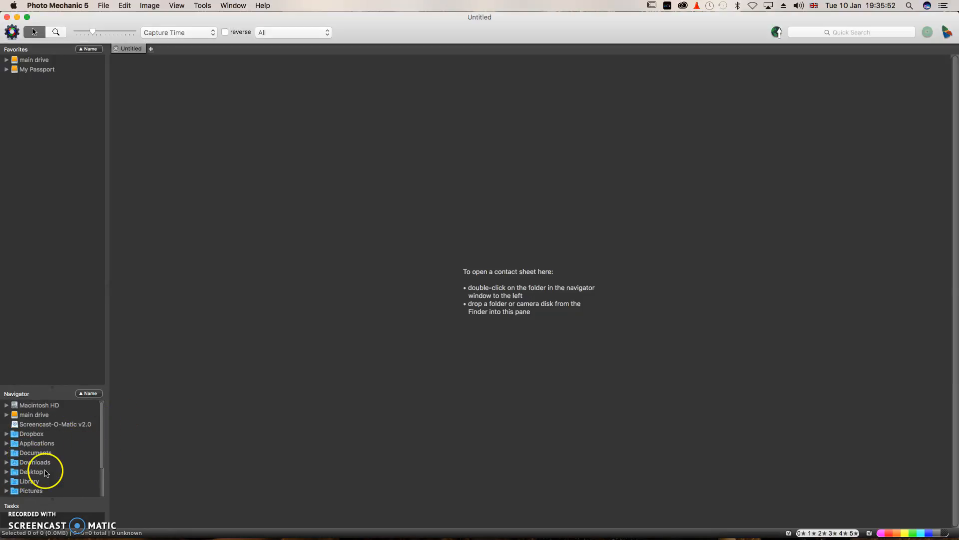
pyautogui.moveTo(101, 451); pyautogui.dragTo(99, 483)
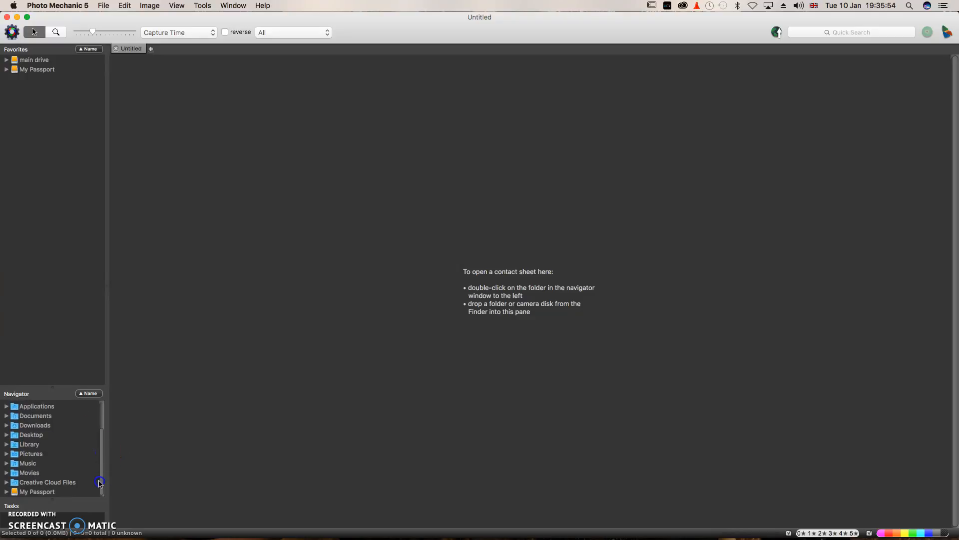
pyautogui.click(6, 454)
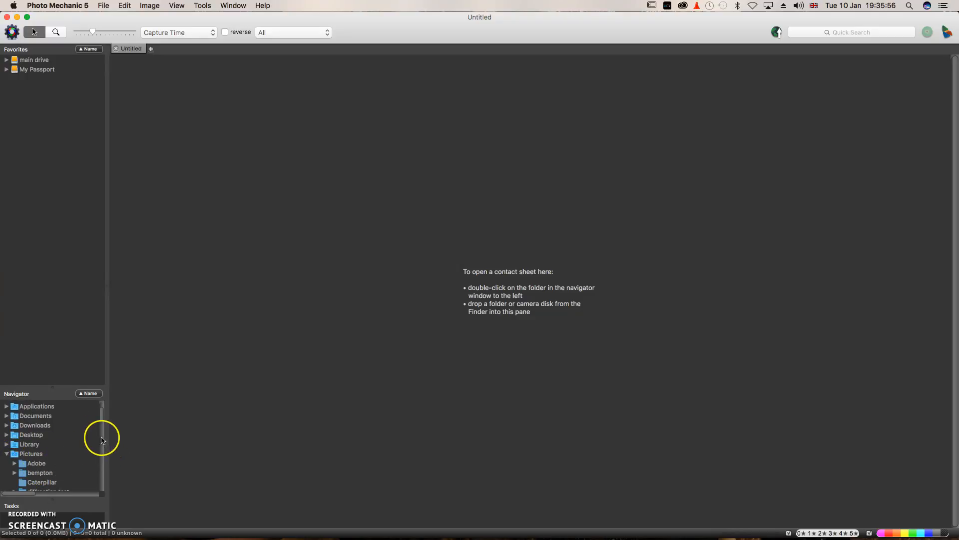
pyautogui.moveTo(100, 415); pyautogui.dragTo(101, 424)
pyautogui.click(41, 428)
# Open bempton, then its BC subfolder as a contact sheet, and briefly preview one photo.
pyautogui.doubleClick(41, 428)
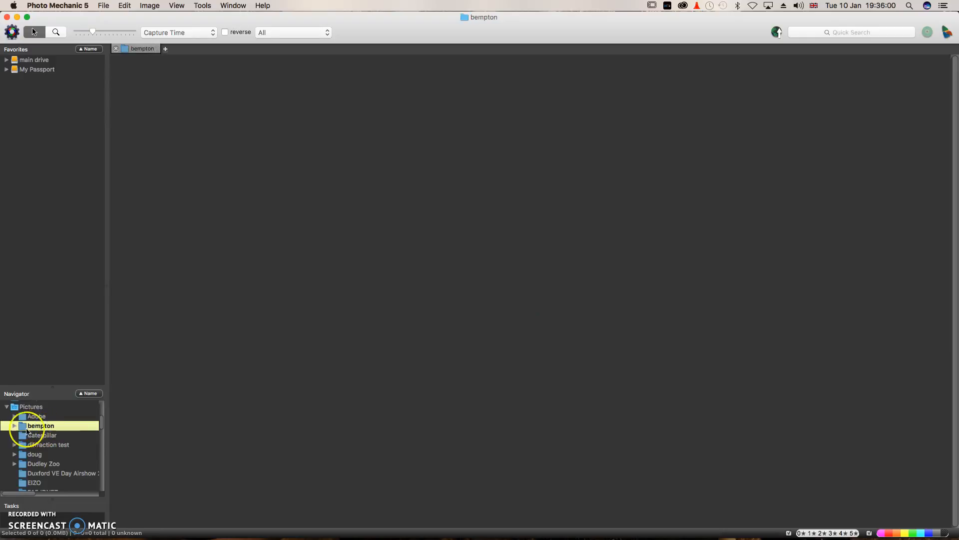
pyautogui.click(14, 426)
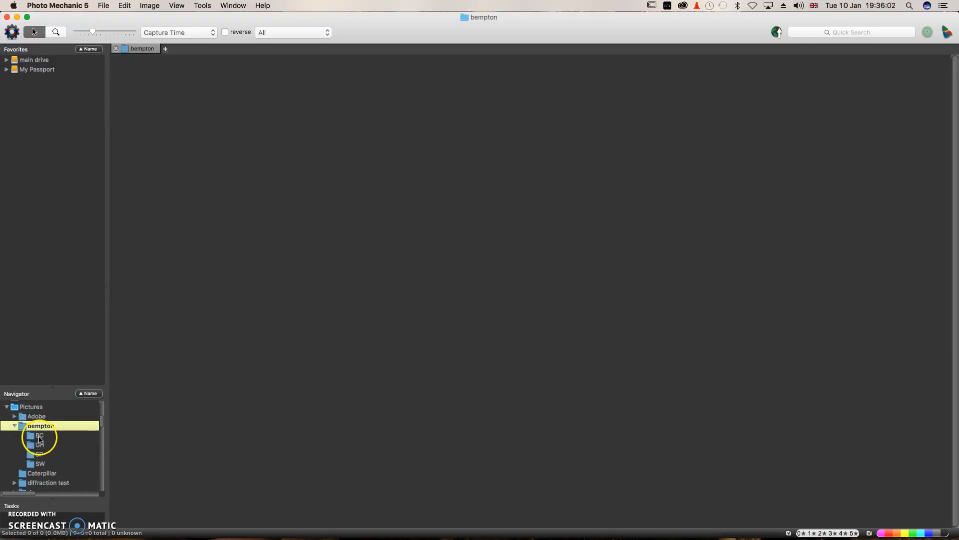
pyautogui.doubleClick(39, 437)
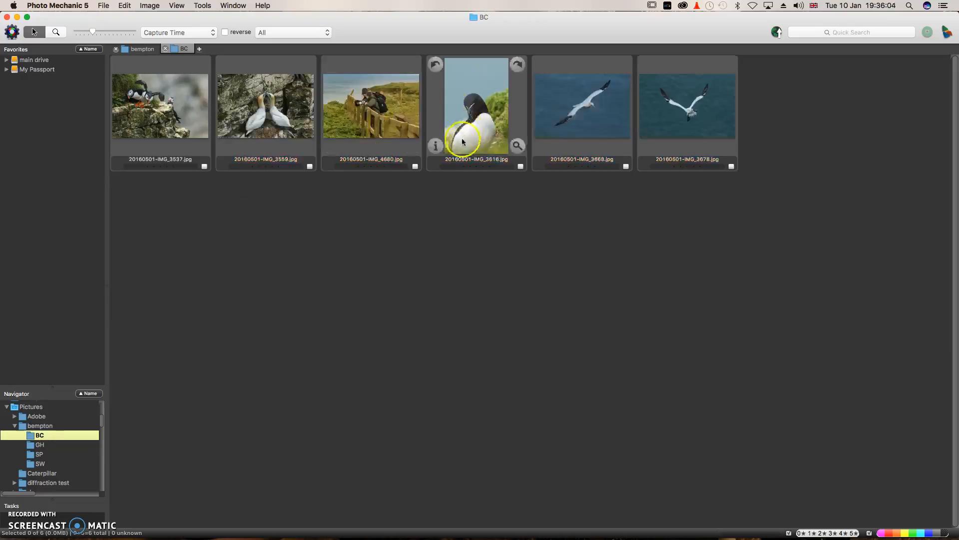
pyautogui.click(409, 146)
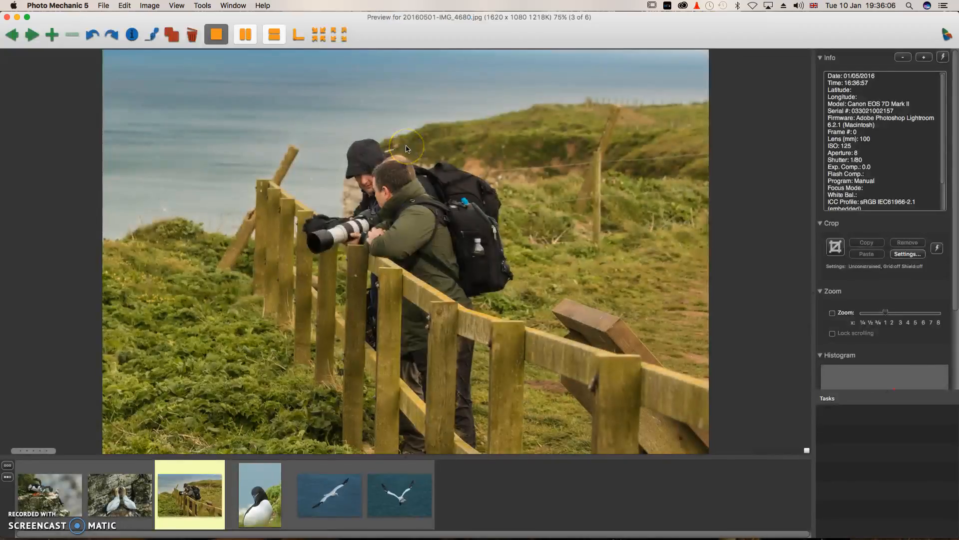
pyautogui.click(7, 18)
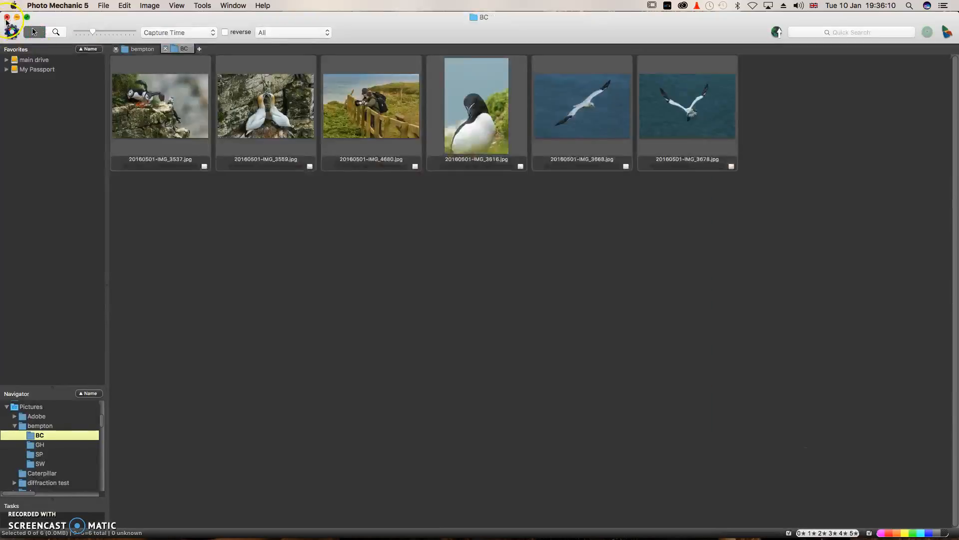
pyautogui.click(17, 70)
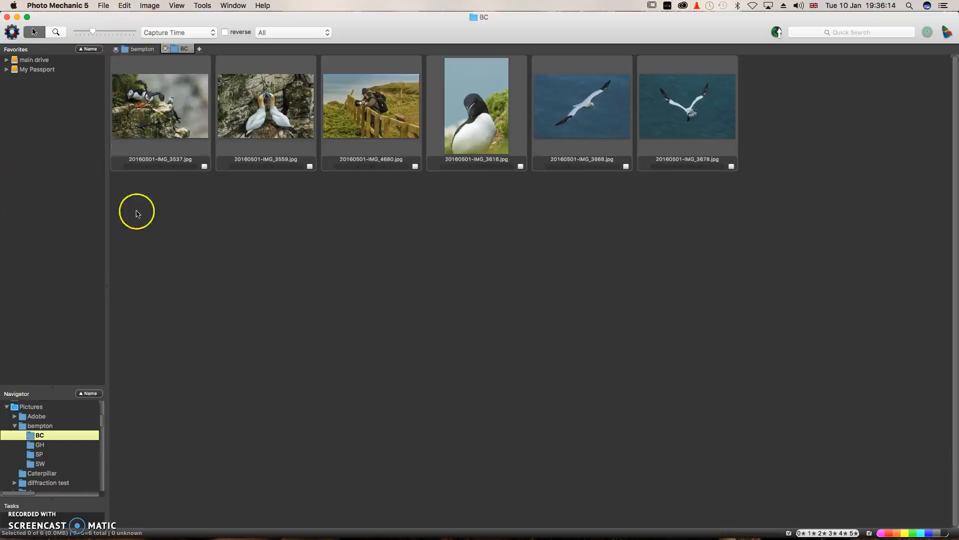
pyautogui.click(104, 6)
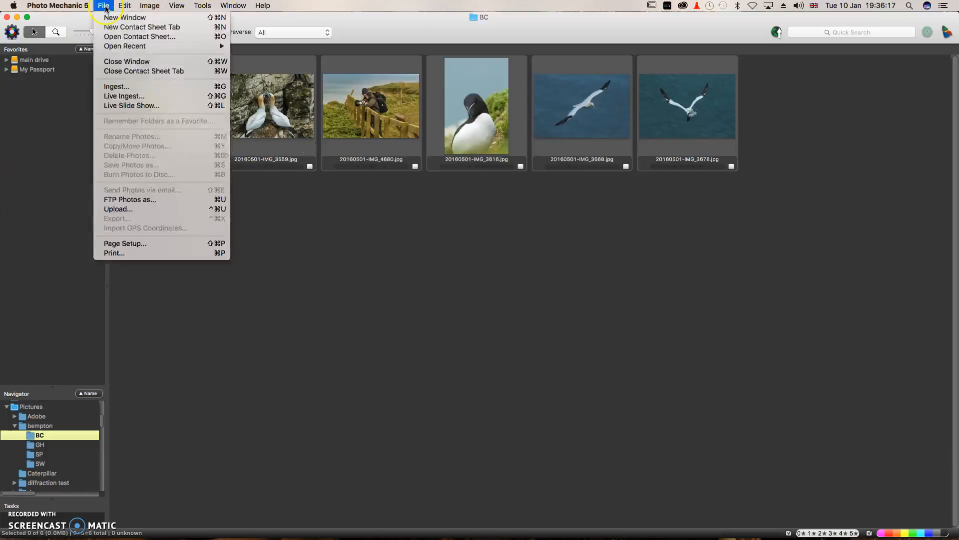
pyautogui.click(130, 86)
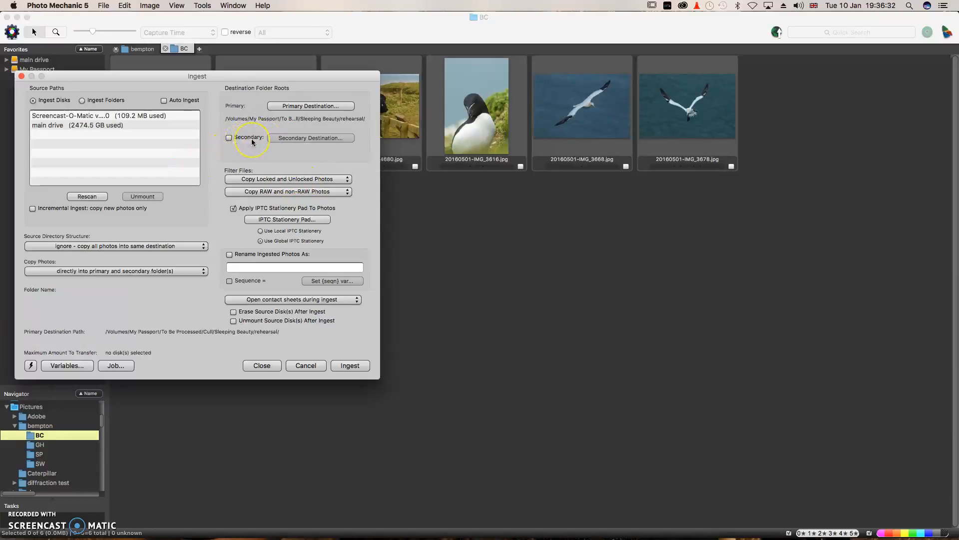
pyautogui.click(104, 126)
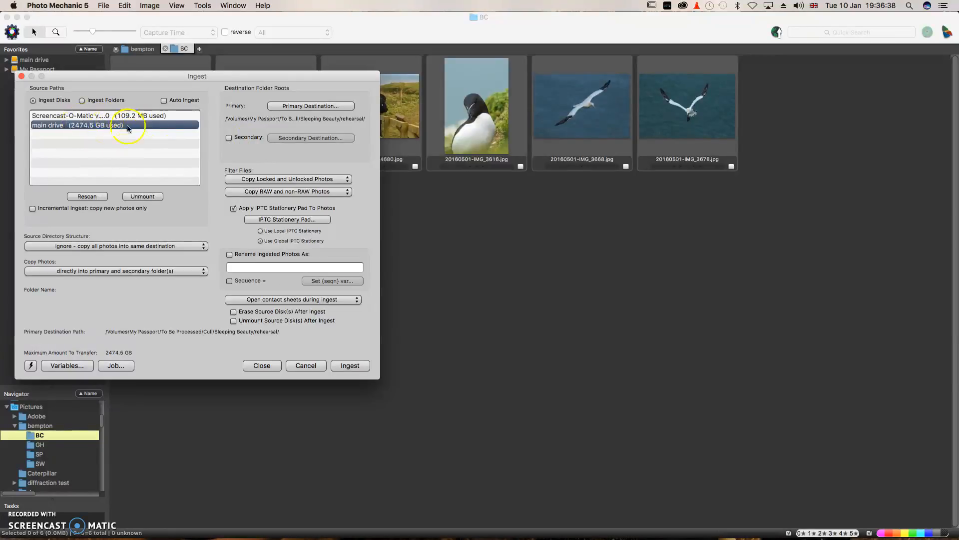
pyautogui.click(305, 221)
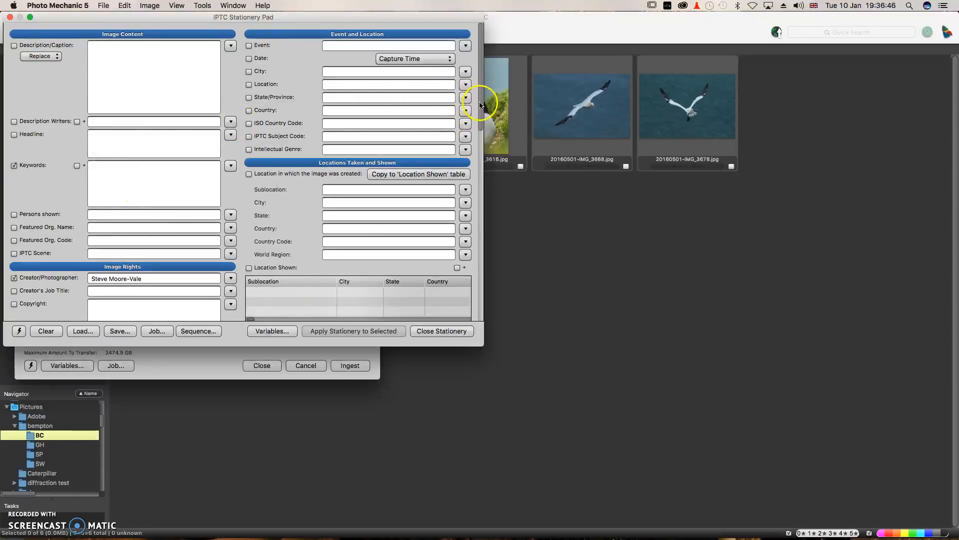
pyautogui.moveTo(481, 113); pyautogui.dragTo(467, 68)
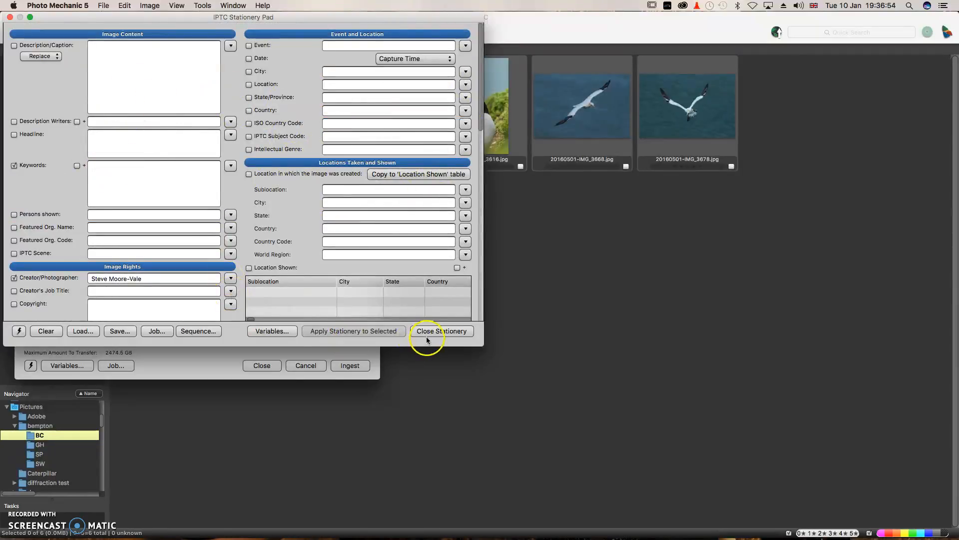
pyautogui.click(439, 332)
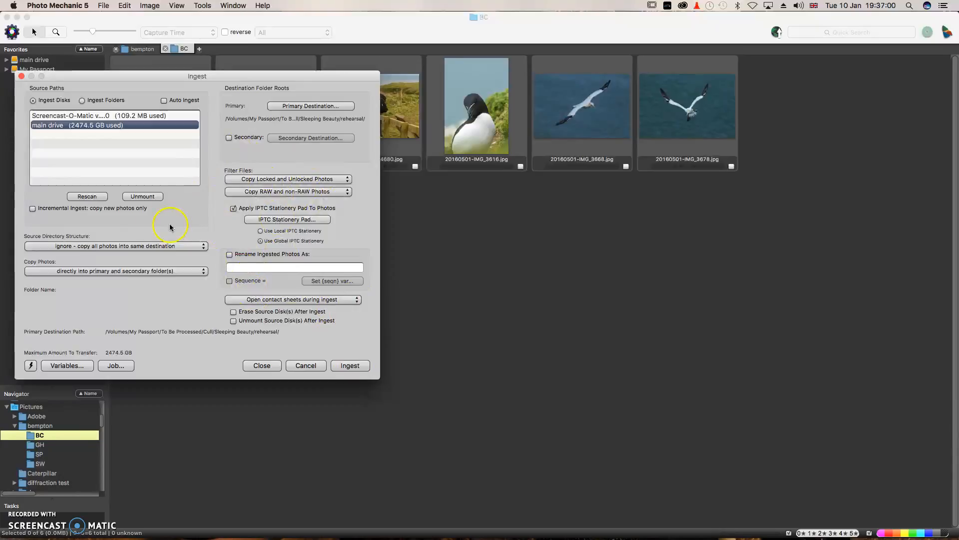
# Cancel the ingest, make the Navigator taller, and expand Desktop > 2014 > smart previews > 0.
pyautogui.click(305, 365)
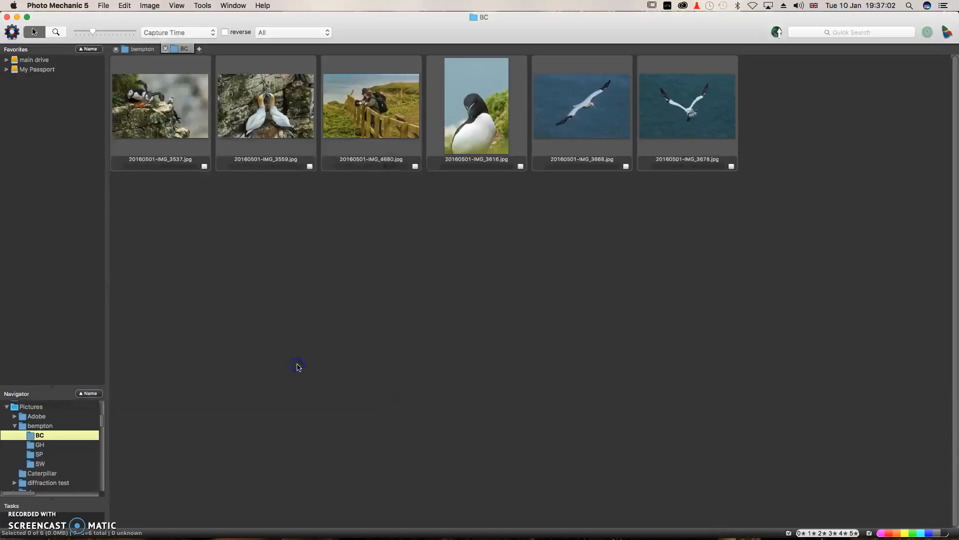
pyautogui.moveTo(48, 382); pyautogui.dragTo(51, 294)
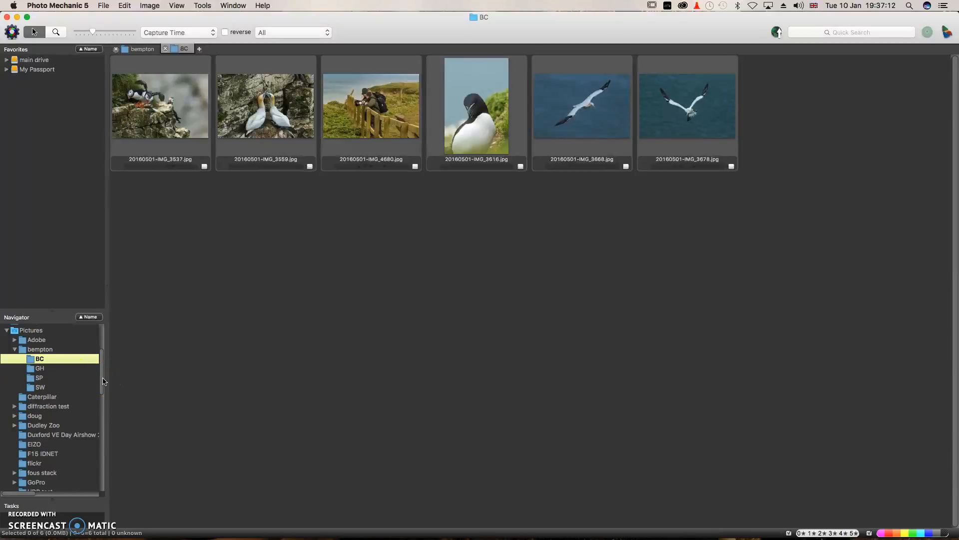
pyautogui.moveTo(101, 380); pyautogui.dragTo(101, 364)
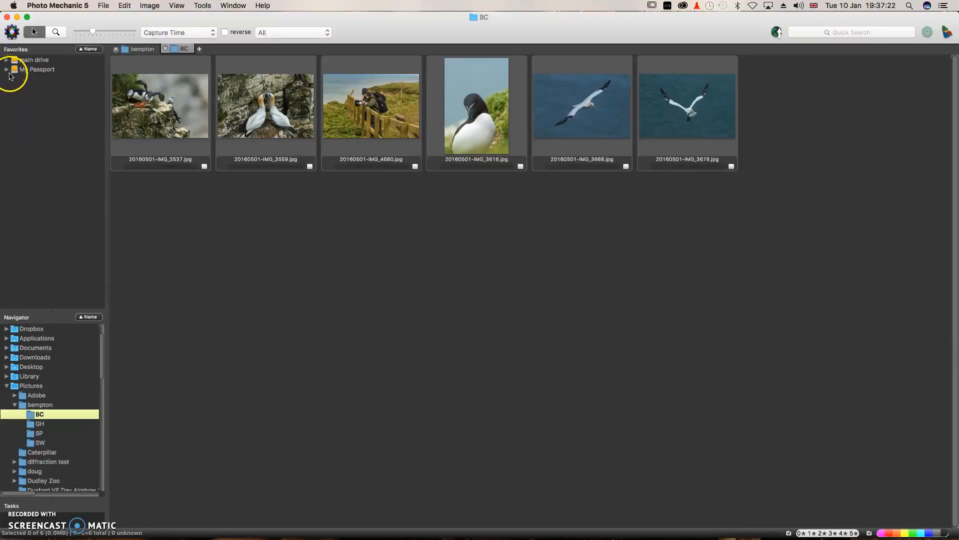
pyautogui.click(7, 367)
pyautogui.click(15, 376)
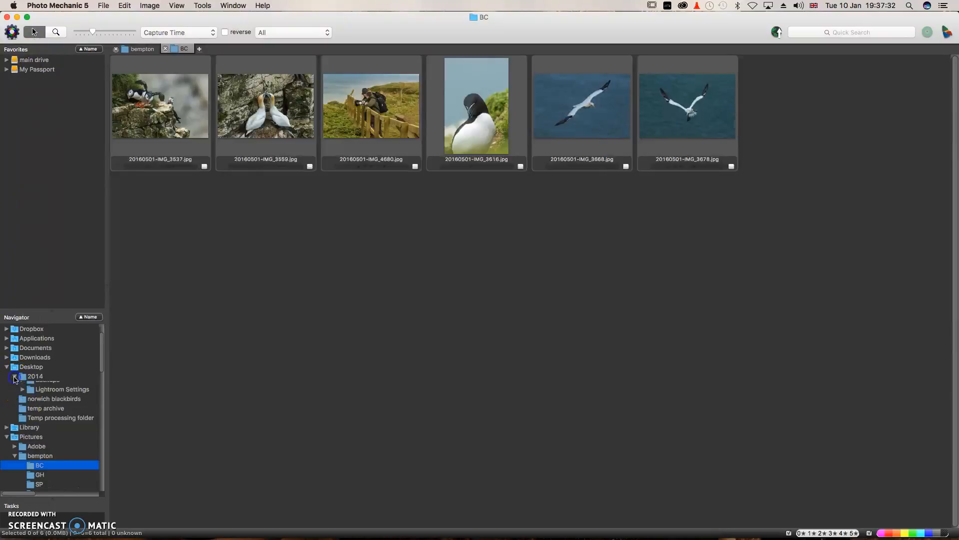
pyautogui.click(22, 395)
pyautogui.click(31, 404)
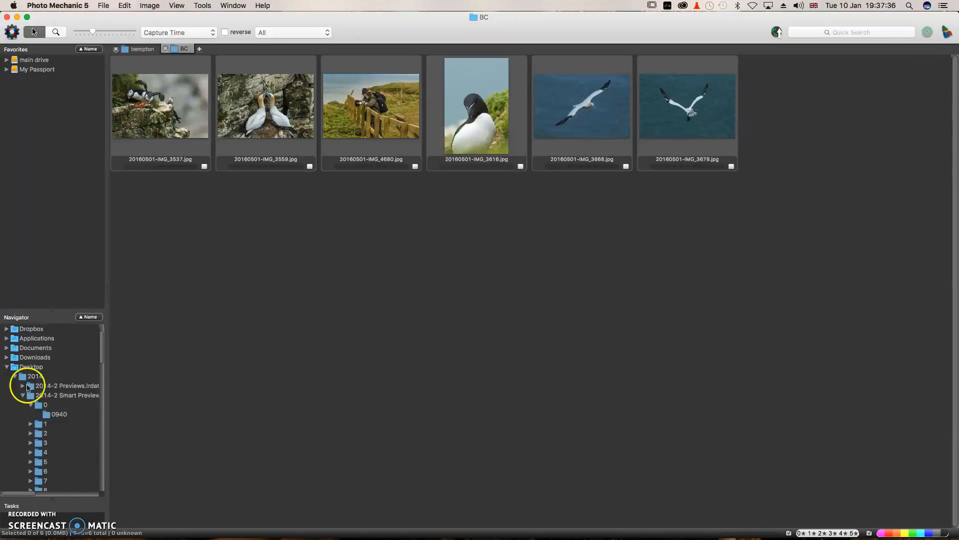
# Expand My Passport > To Be Processed > Cull and open the fireworks folder.
pyautogui.moveTo(102, 346); pyautogui.dragTo(96, 313)
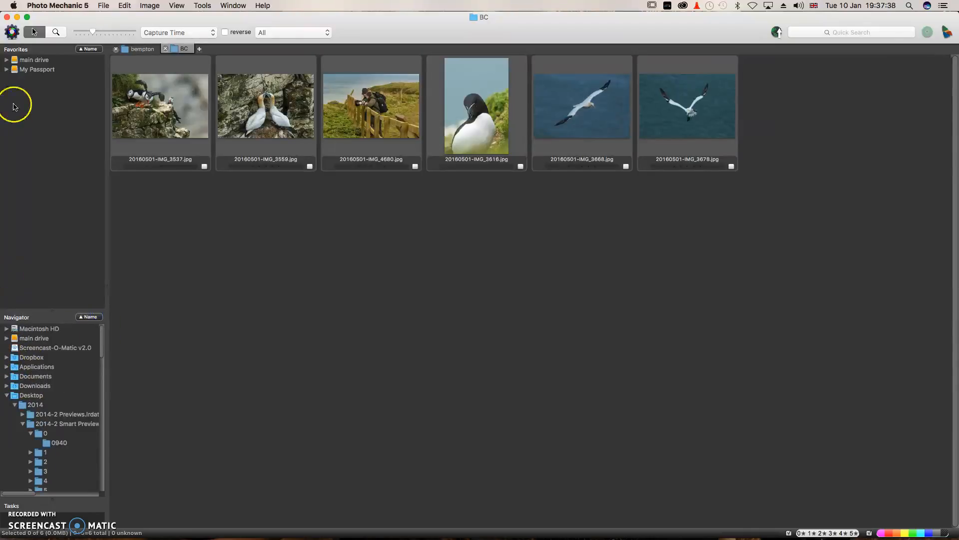
pyautogui.click(7, 70)
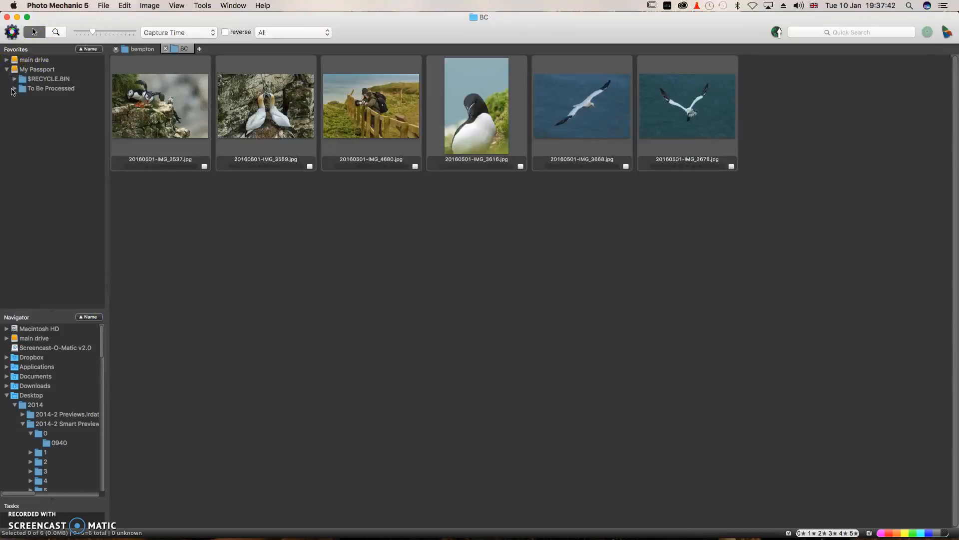
pyautogui.click(14, 89)
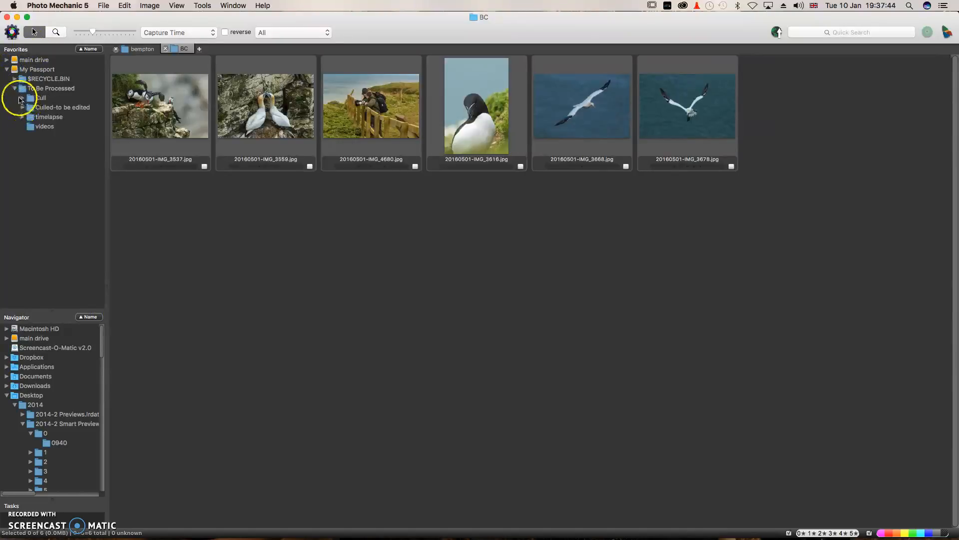
pyautogui.click(22, 99)
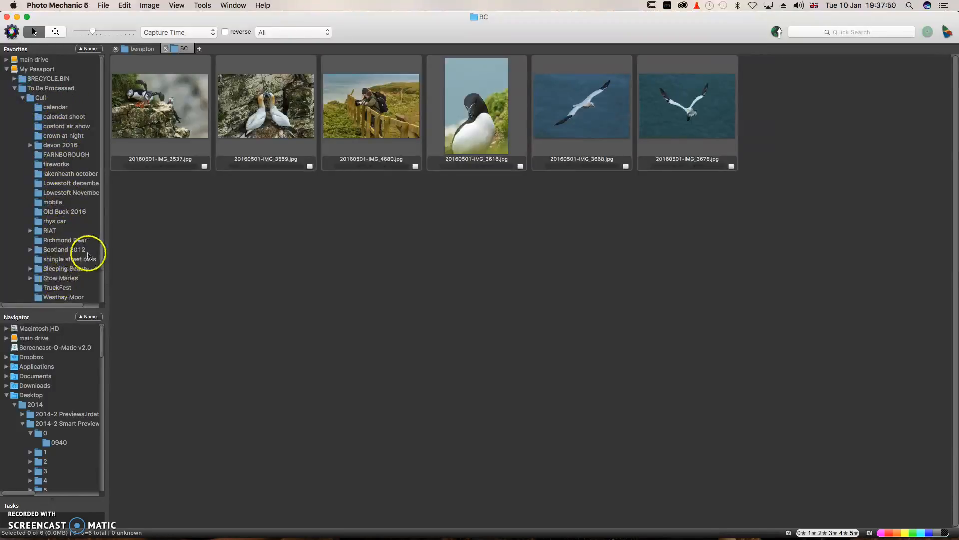
pyautogui.moveTo(100, 259); pyautogui.dragTo(103, 280)
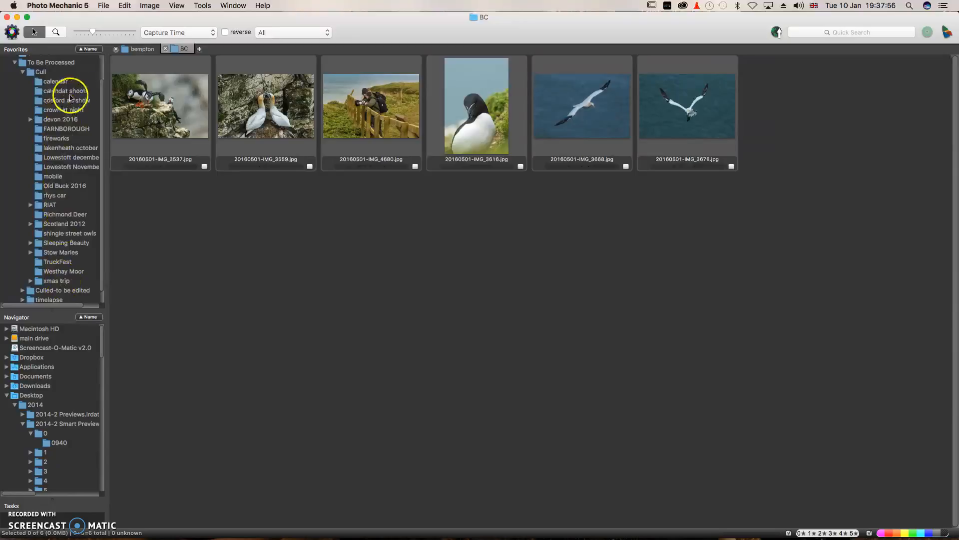
pyautogui.click(64, 141)
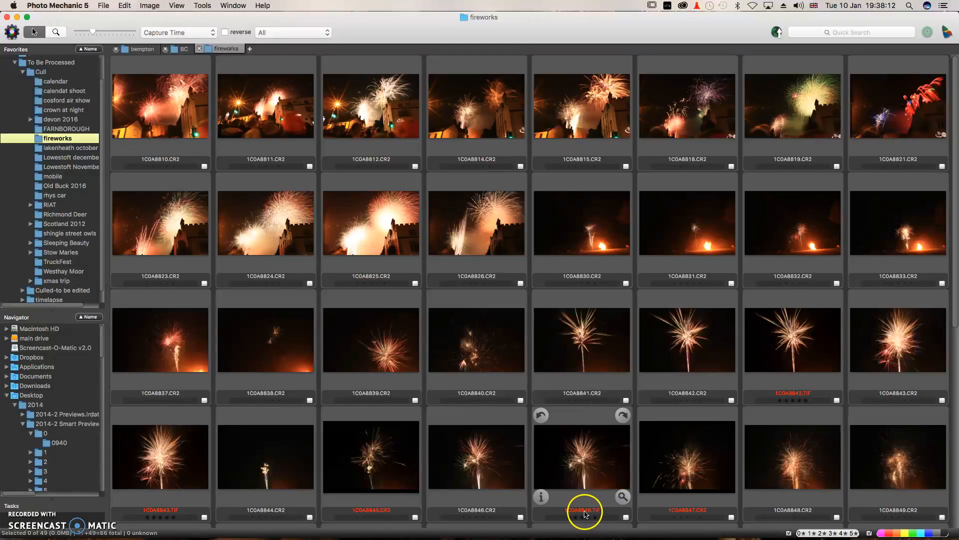
# Open the first fireworks photo in preview and step forward to 1C0A8853.CR2.
pyautogui.click(600, 480)
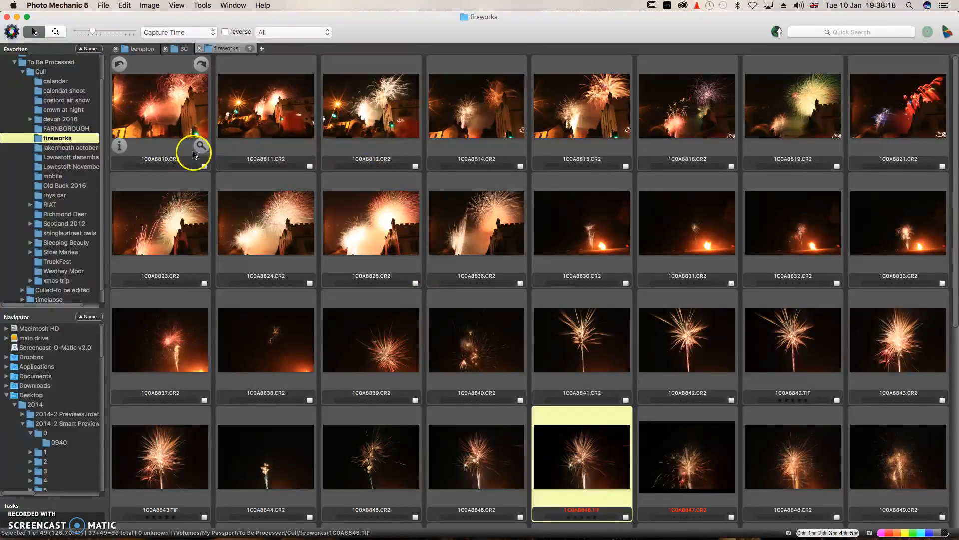
pyautogui.doubleClick(202, 150)
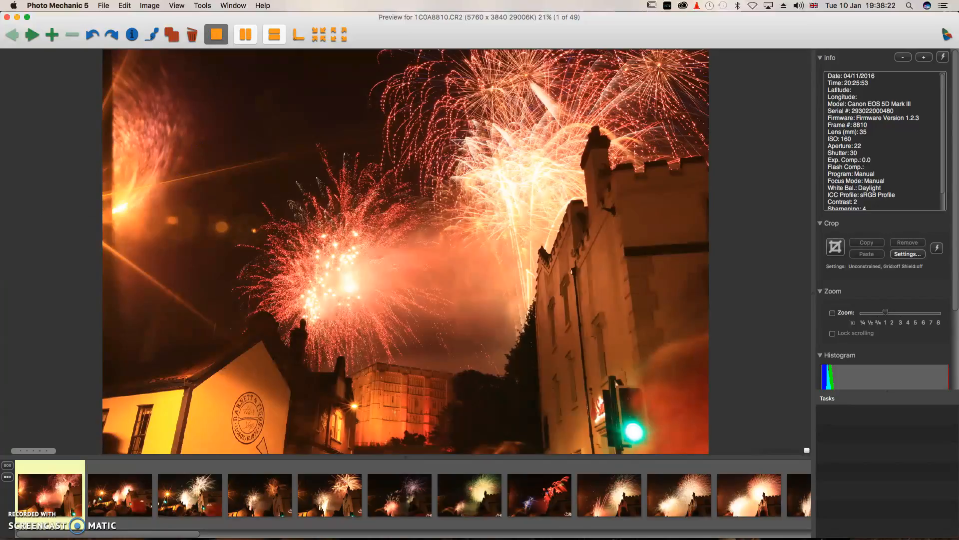
pyautogui.press('Right')
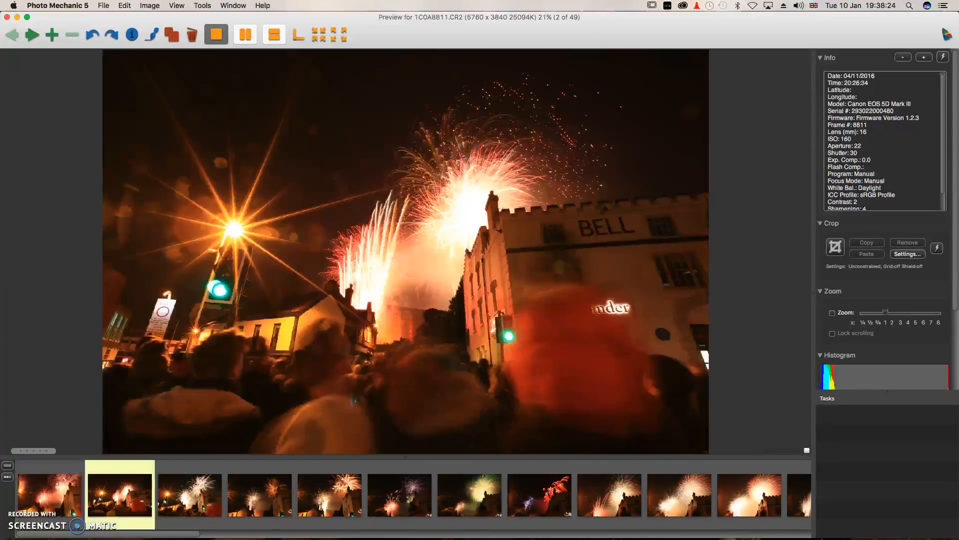
pyautogui.press('Right')
pyautogui.press('Right')
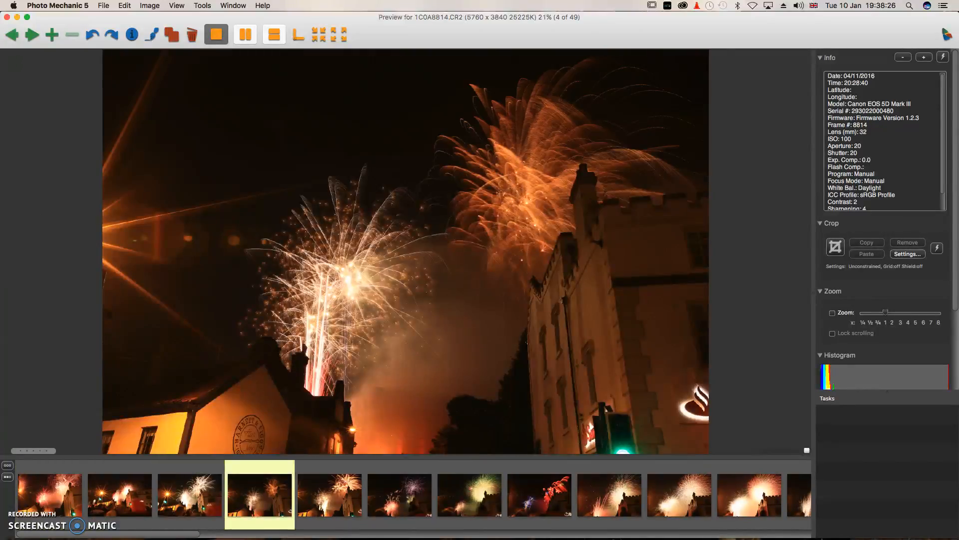
pyautogui.press('Right')
pyautogui.press('Right')
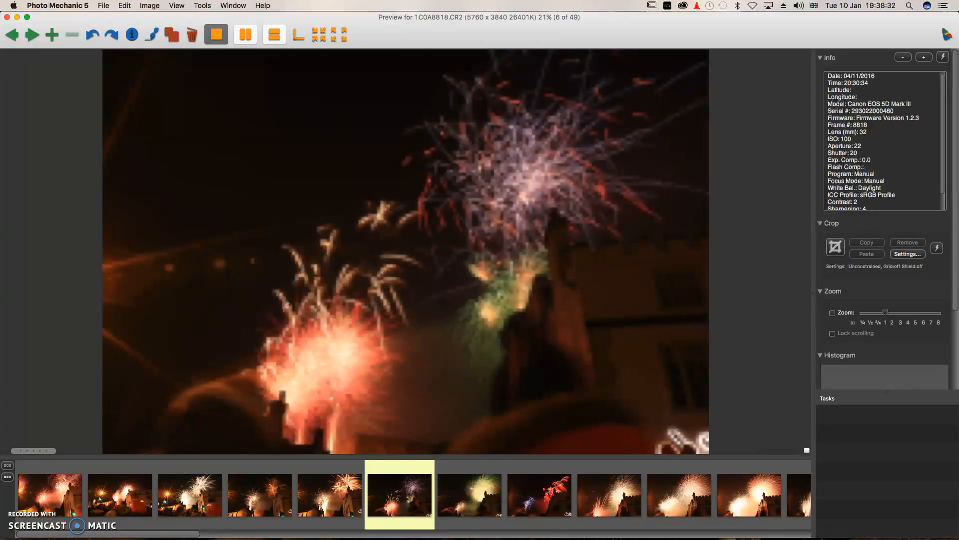
pyautogui.press('Right')
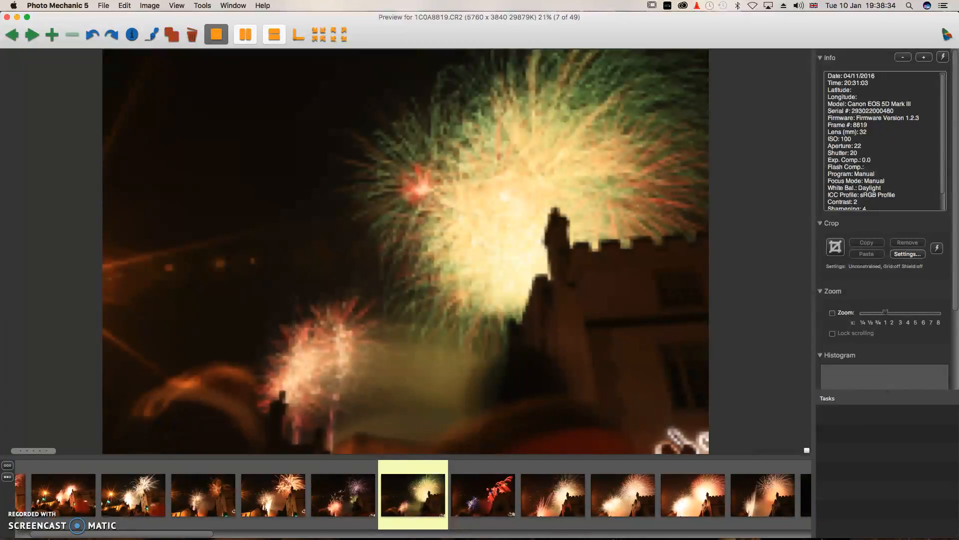
pyautogui.press('Right')
pyautogui.press('Left')
pyautogui.press('Left')
pyautogui.press('Right')
pyautogui.press('Right')
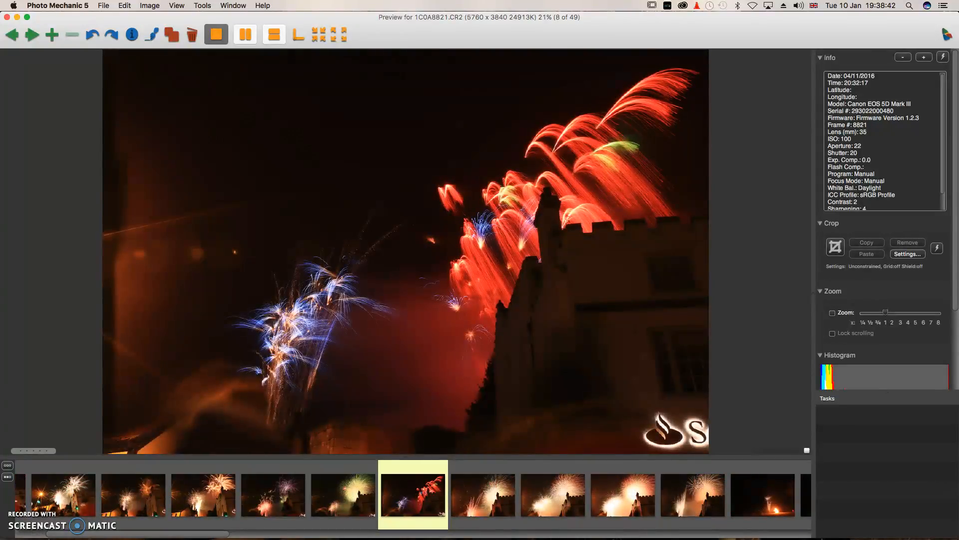
pyautogui.press('Right')
pyautogui.press('Right')
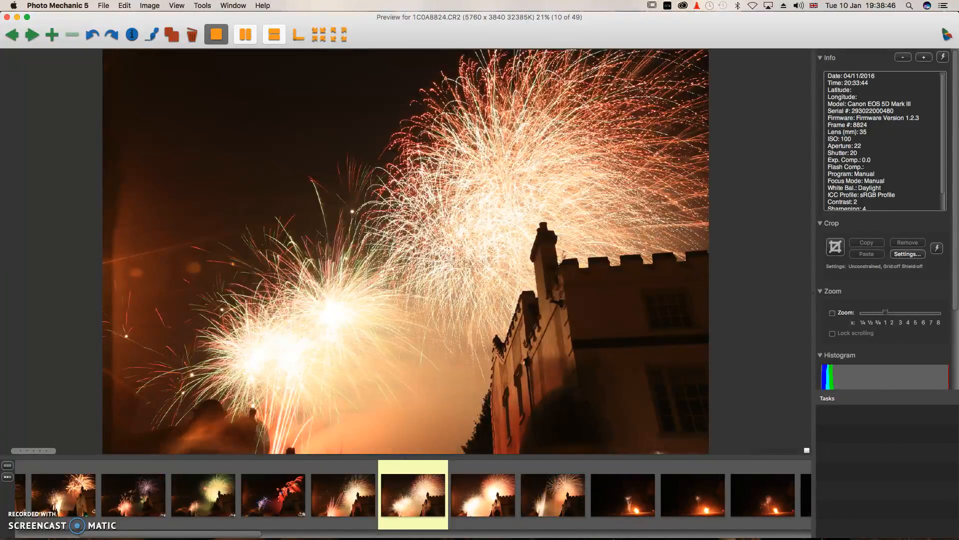
pyautogui.press('Right')
pyautogui.press('Right')
pyautogui.press('Right')
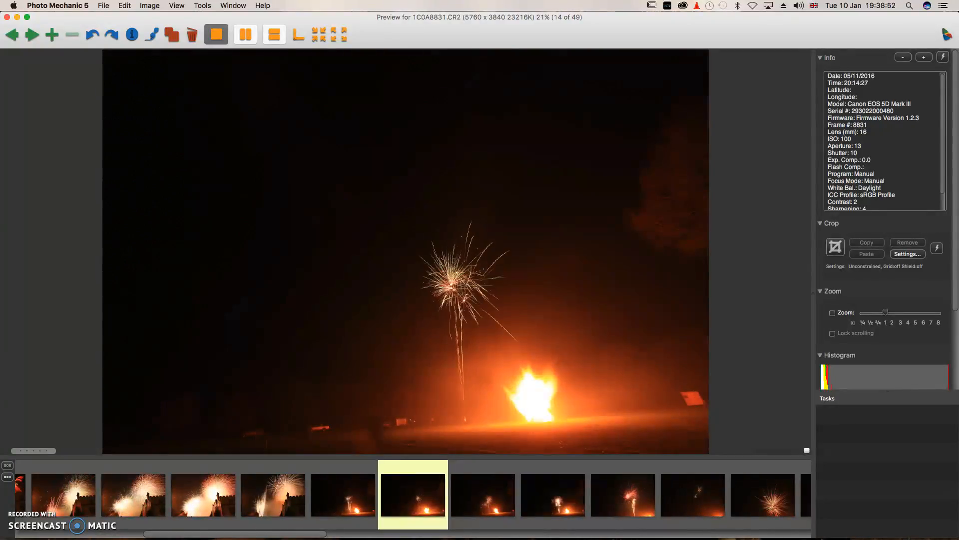
pyautogui.press('Right')
pyautogui.press('Right')
pyautogui.press('Right')
pyautogui.press('Right')
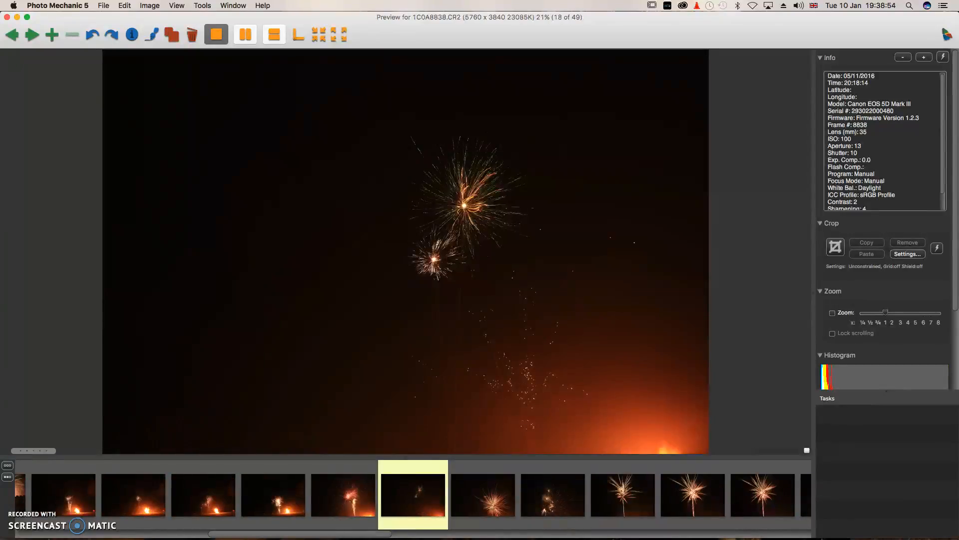
pyautogui.press('Right')
pyautogui.press('Right')
pyautogui.press('Right')
pyautogui.press('Right')
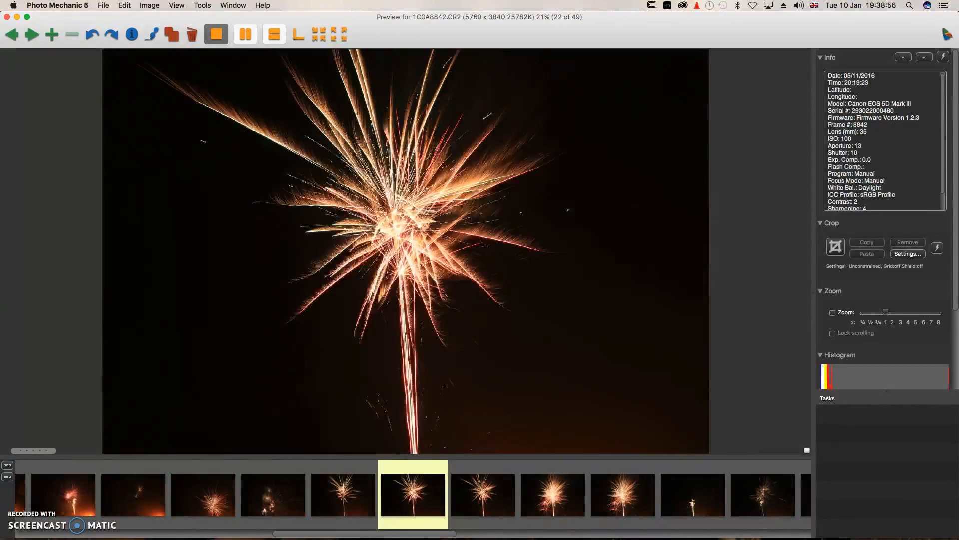
pyautogui.press('Right')
pyautogui.press('Right')
pyautogui.press('Right')
pyautogui.press('Right')
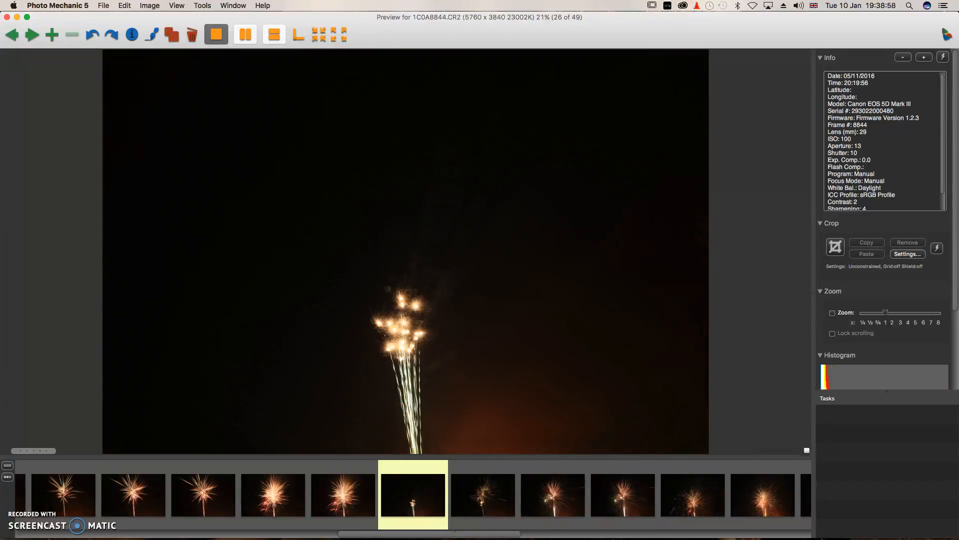
pyautogui.press('Right')
pyautogui.press('Right')
pyautogui.press('Right')
pyautogui.press('Right')
pyautogui.press('Right')
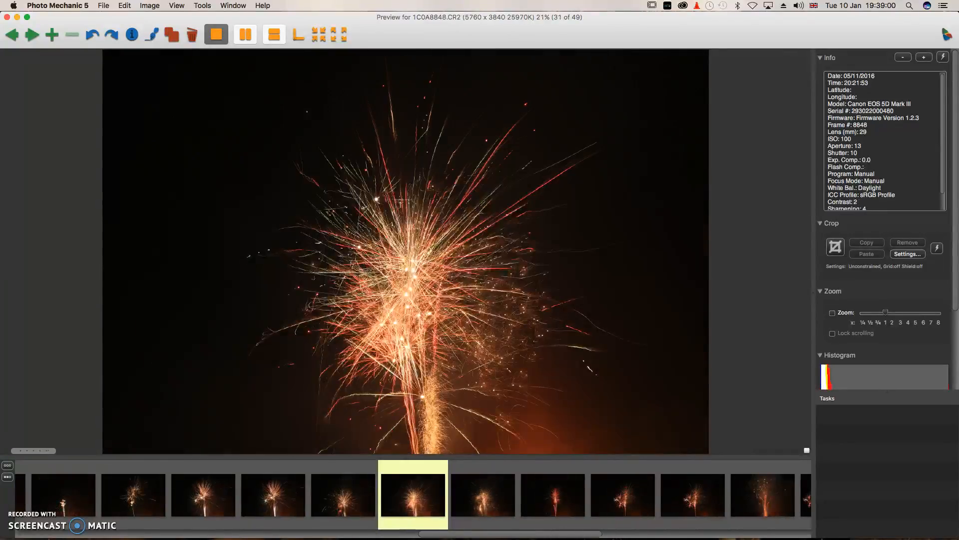
pyautogui.press('Right')
pyautogui.press('Right')
pyautogui.press('Right')
pyautogui.press('Right')
pyautogui.press('Right')
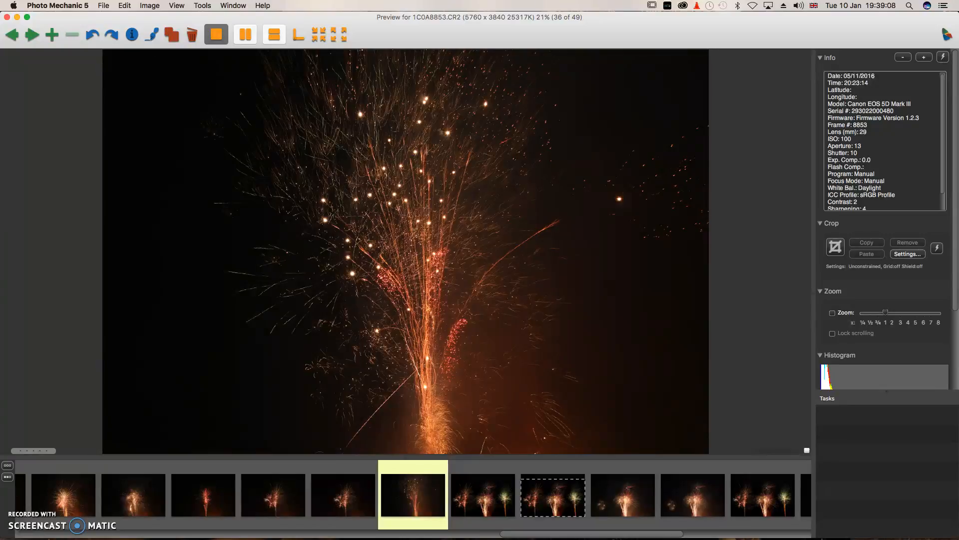
# Compare 1C0A8853.CR2 with 1C0A8859.CR2 and 1C0A8859-Edit.psd, then return to 1C0A8853.CR2.
pyautogui.press('t')
pyautogui.press('Right')
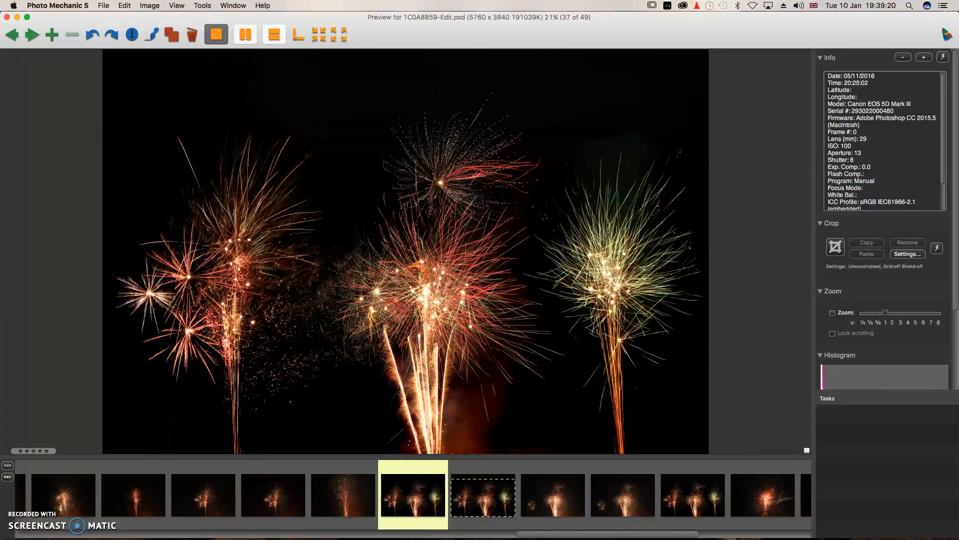
pyautogui.press('Right')
pyautogui.press('Right')
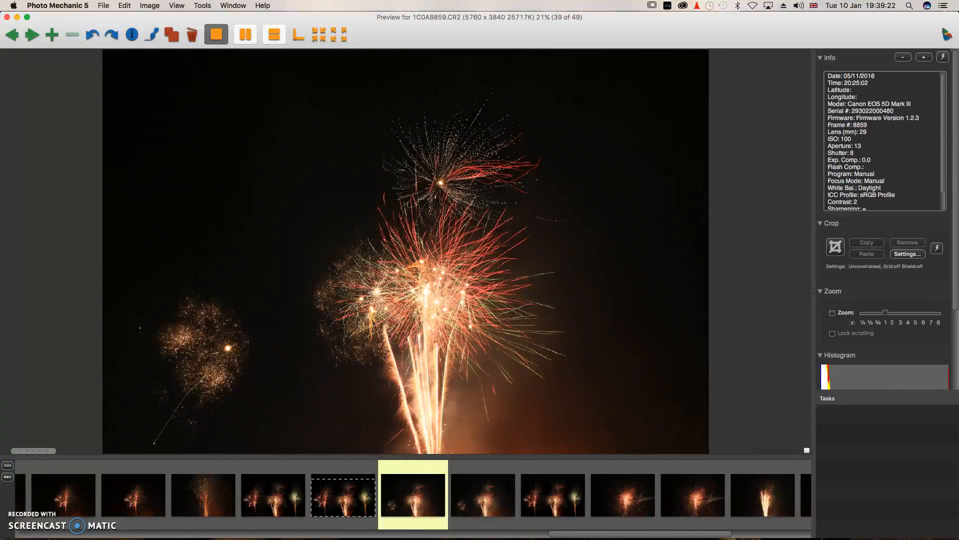
pyautogui.press('Left')
pyautogui.press('Left')
pyautogui.press('Left')
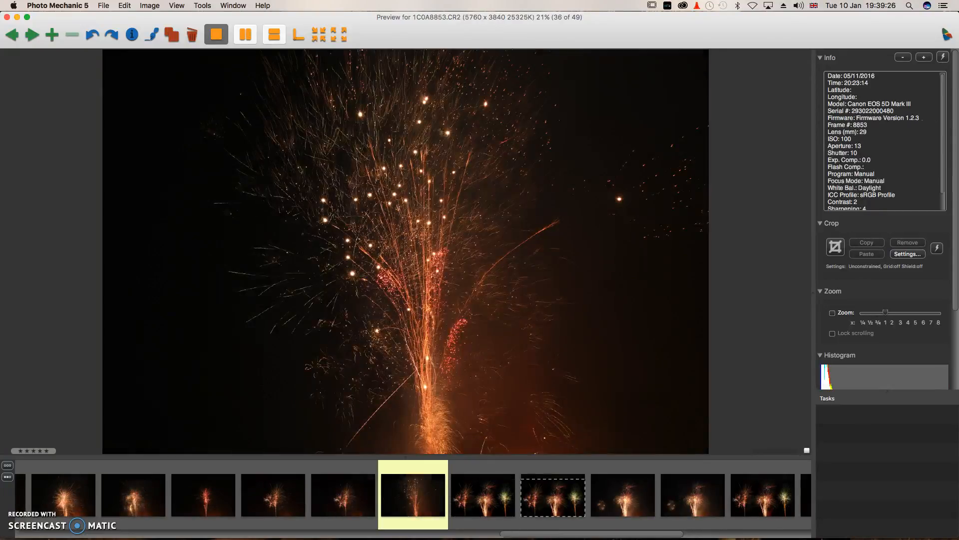
pyautogui.press('Right')
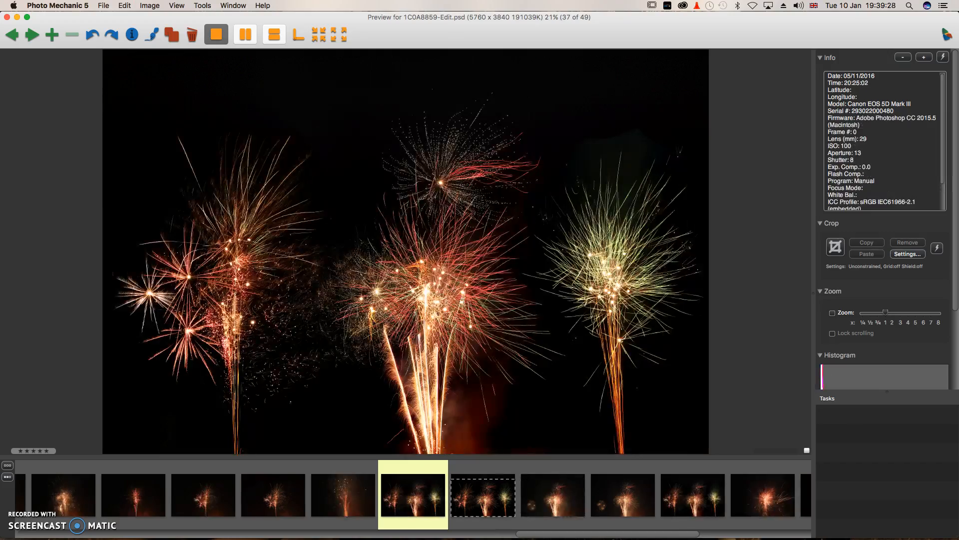
pyautogui.press('Left')
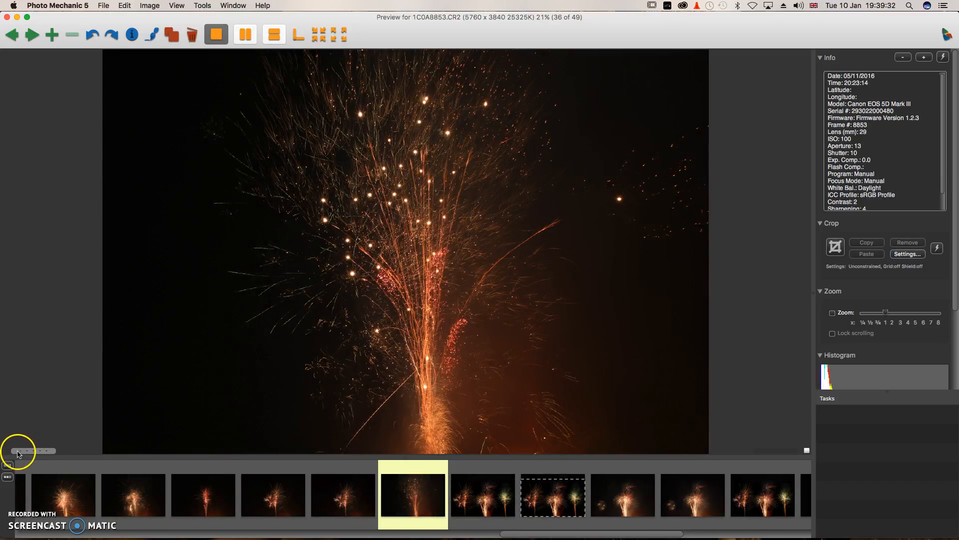
pyautogui.press('Right')
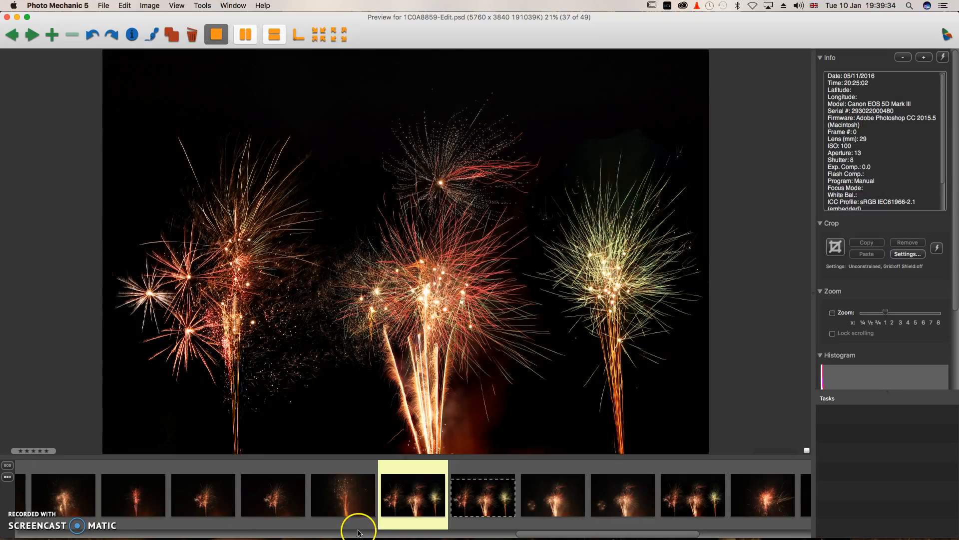
pyautogui.click(348, 495)
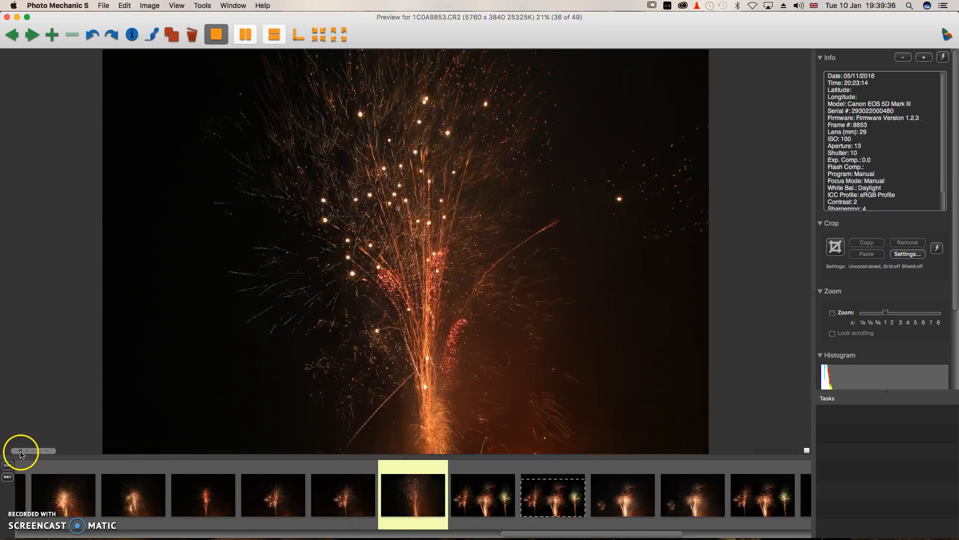
# Try three- and four-star ratings on 1C0A8853.CR2, then clear its rating.
pyautogui.click(30, 451)
pyautogui.click(33, 454)
pyautogui.click(20, 451)
pyautogui.click(41, 451)
pyautogui.click(9, 451)
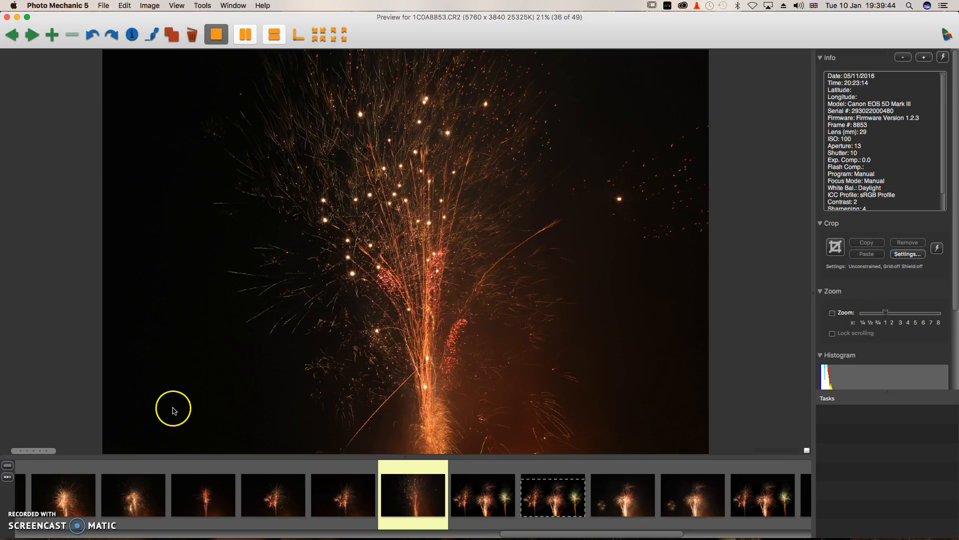
pyautogui.click(833, 314)
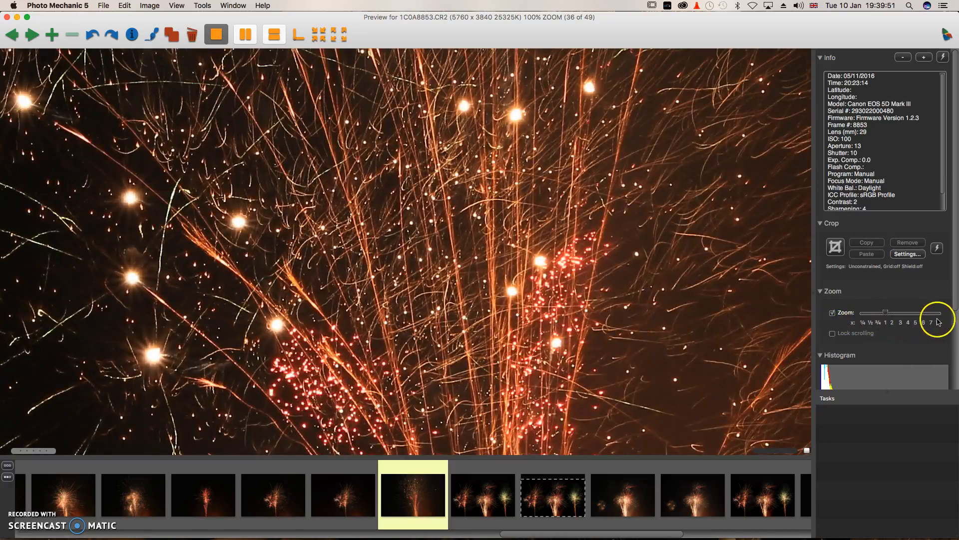
pyautogui.click(875, 313)
pyautogui.moveTo(876, 313)
pyautogui.mouseDown()
pyautogui.moveTo(861, 315)
pyautogui.moveTo(885, 314)
pyautogui.mouseUp()
pyautogui.moveTo(885, 314); pyautogui.dragTo(816, 315)
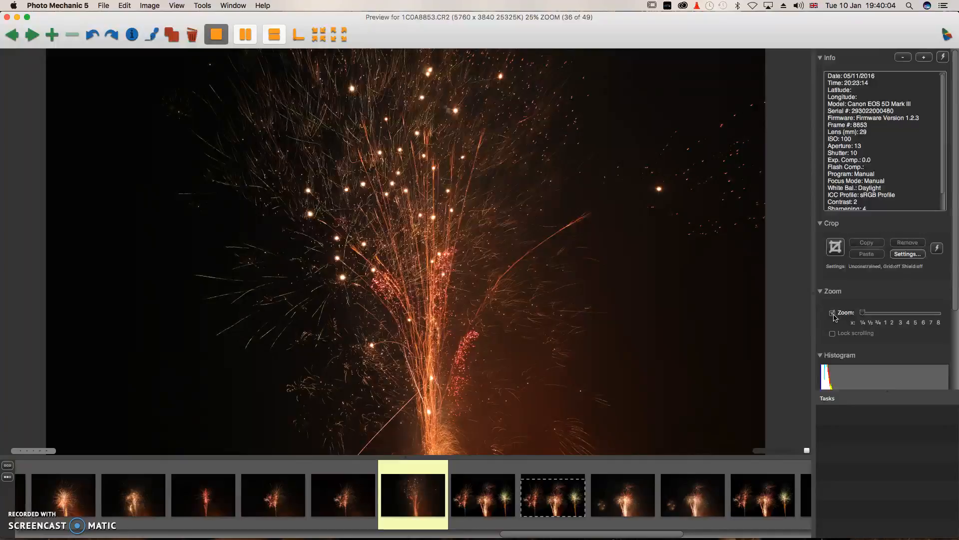
pyautogui.click(832, 313)
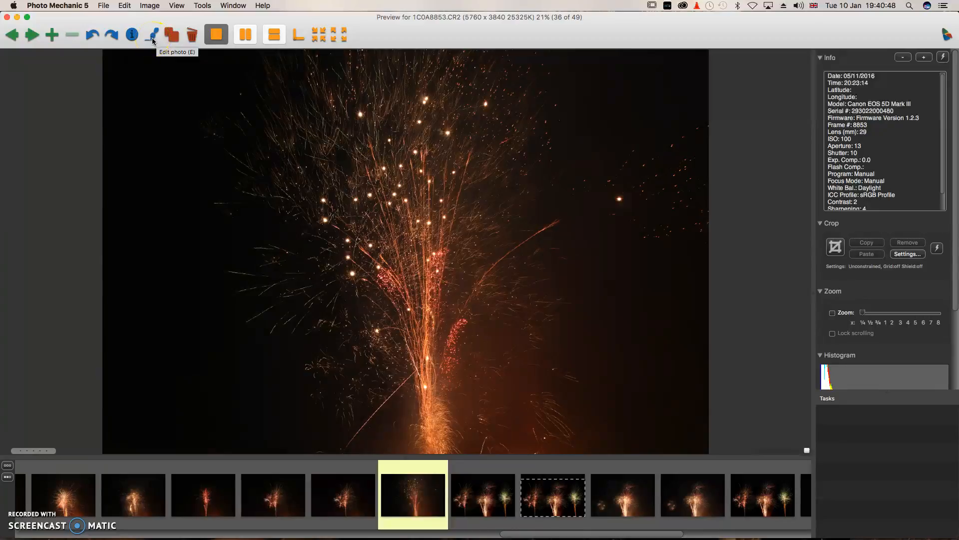
# Send 1C0A8853.CR2 to Photoshop for editing, then reopen it in Photo Mechanic's preview.
pyautogui.click(153, 40)
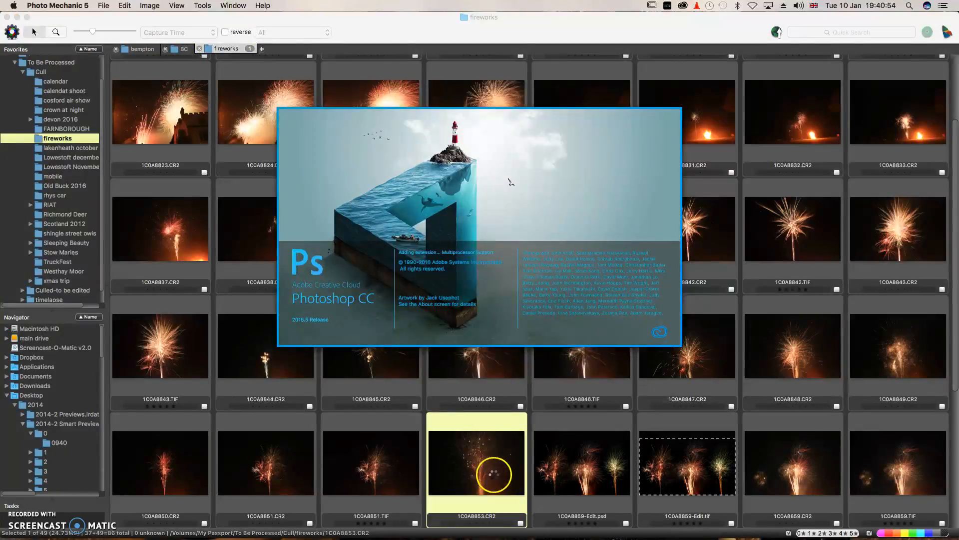
pyautogui.click(494, 474)
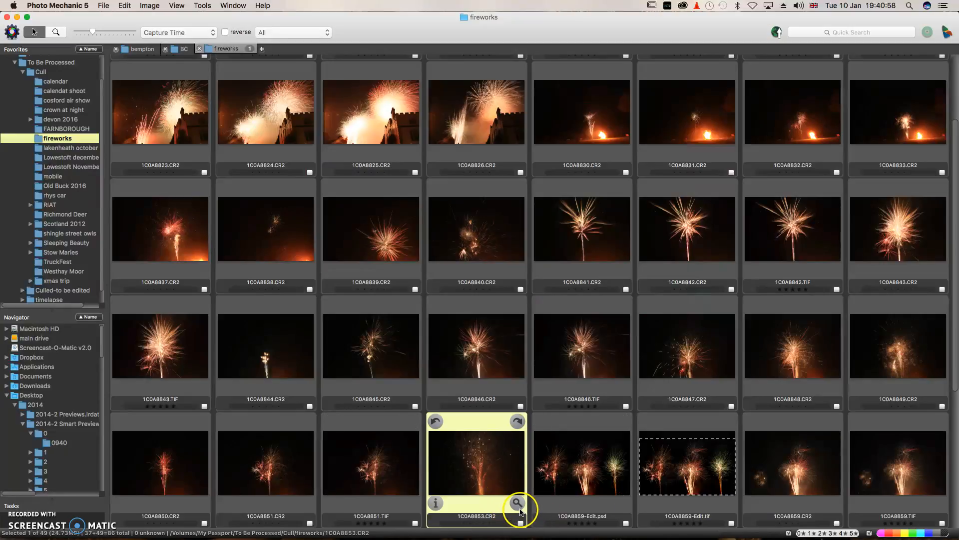
pyautogui.click(518, 504)
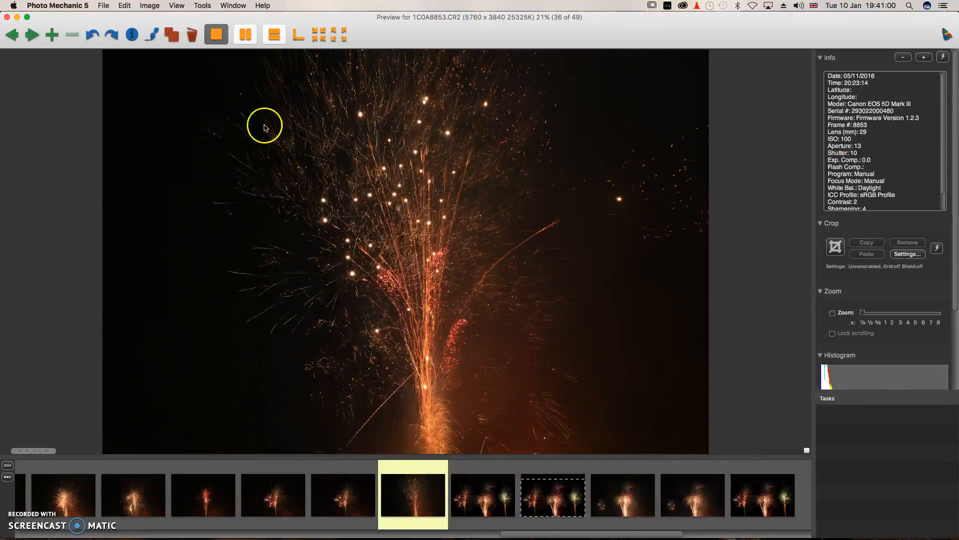
# Switch the preview to the two-photo side-by-side comparison view.
pyautogui.click(173, 38)
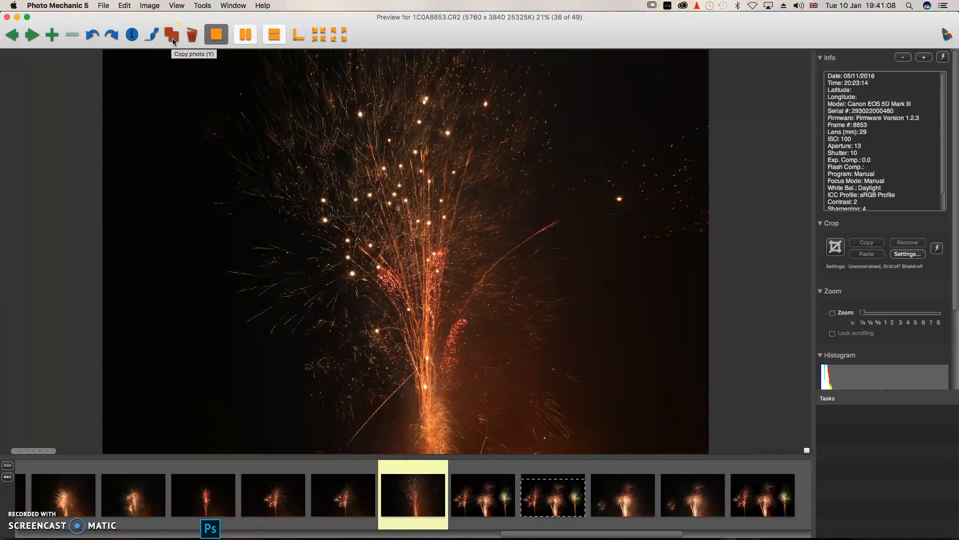
pyautogui.click(194, 39)
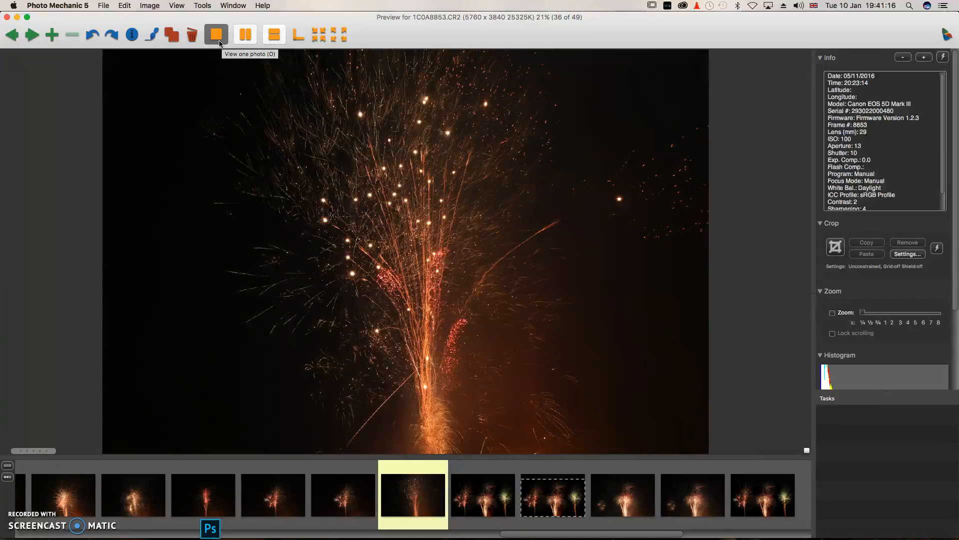
pyautogui.click(252, 44)
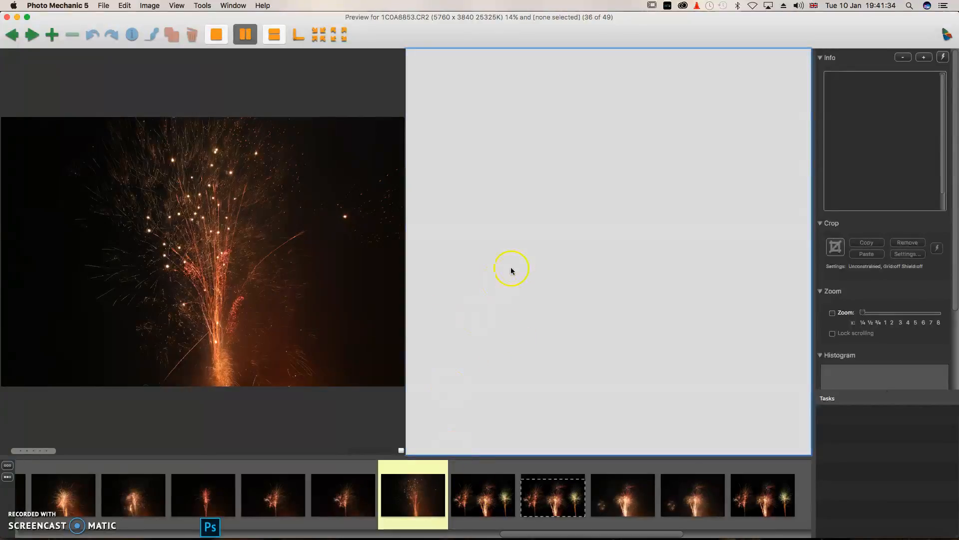
# Compare against 1C0A8859-Edit.psd, then 1C0A8851.TIF, trying stacked and side-by-side layouts before single view.
pyautogui.click(465, 512)
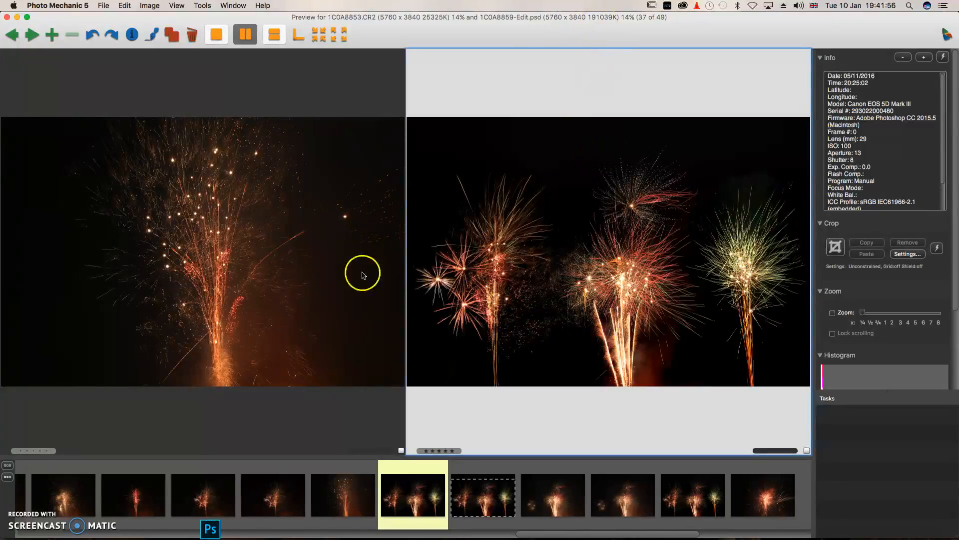
pyautogui.press('Left')
pyautogui.press('Left')
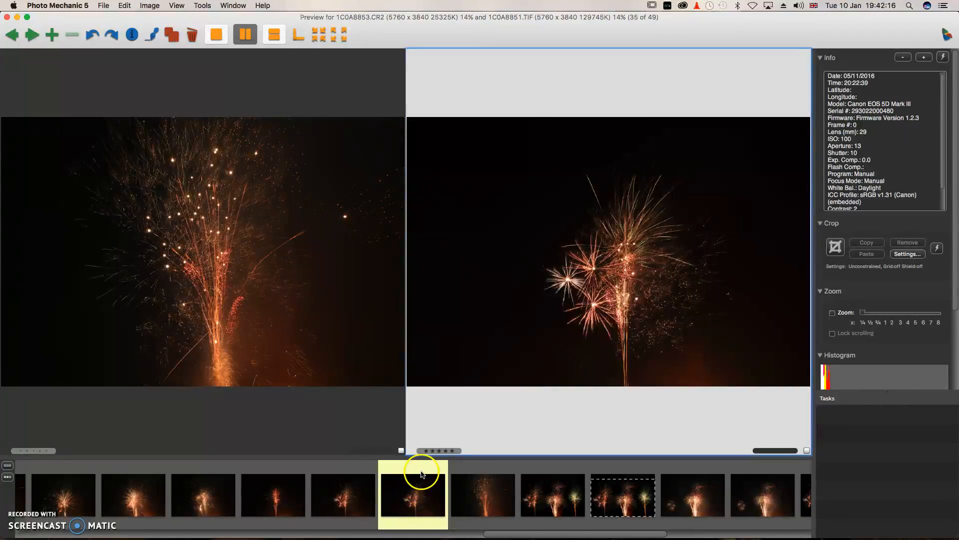
pyautogui.click(274, 35)
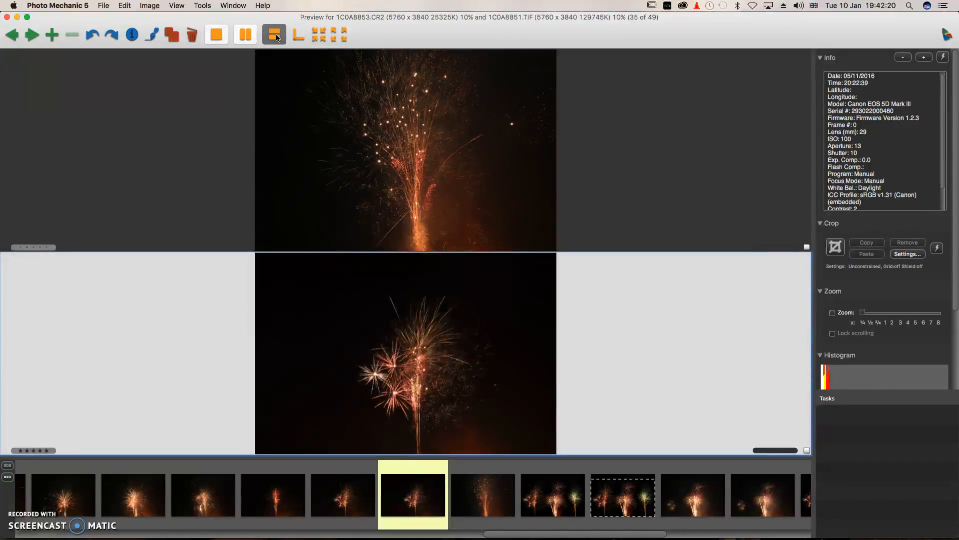
pyautogui.click(245, 35)
pyautogui.click(275, 36)
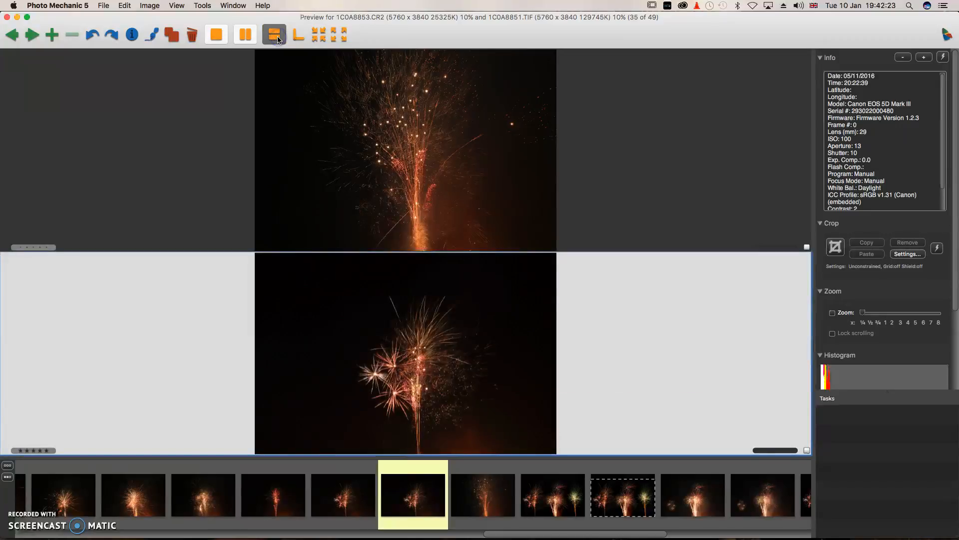
pyautogui.click(223, 43)
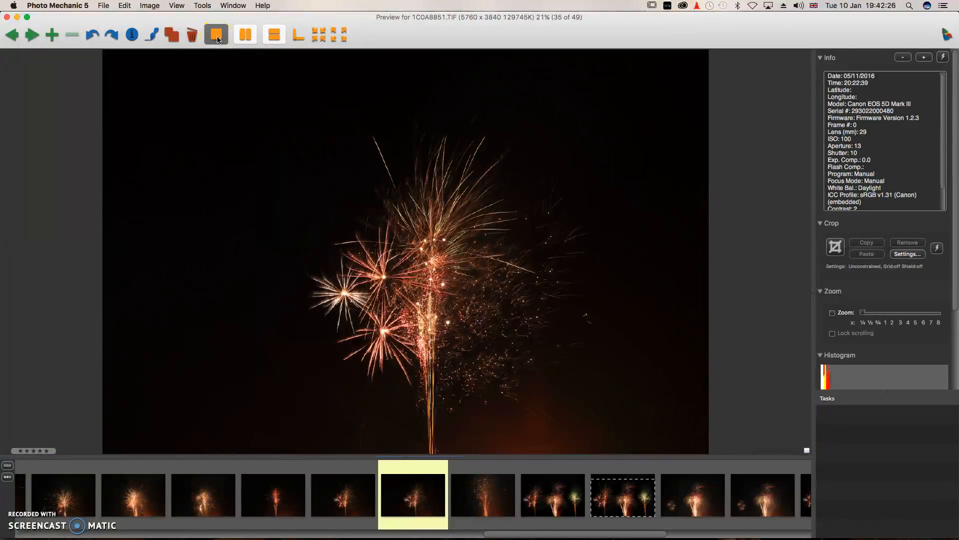
pyautogui.click(251, 39)
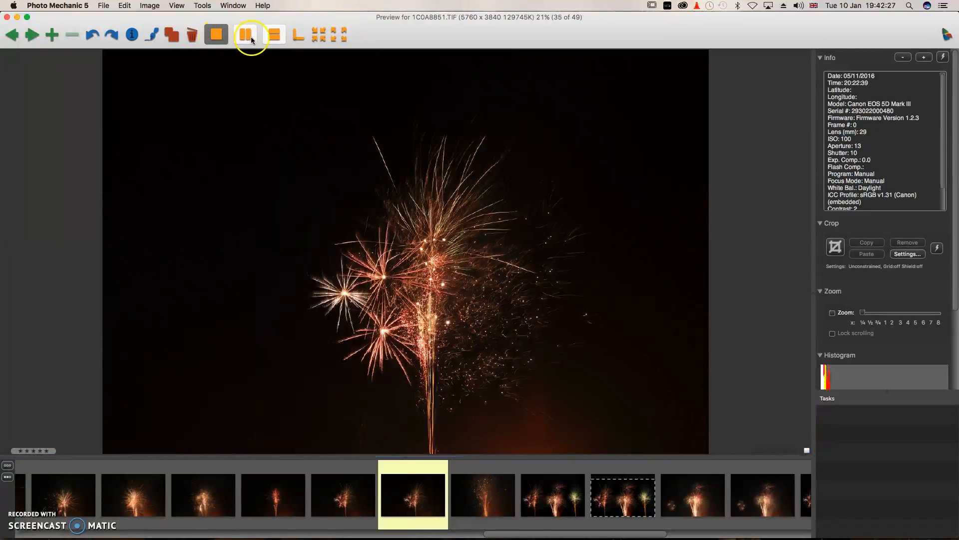
# Move the thumbnail strip left and back to the bottom, then collapse the info side panel.
pyautogui.click(300, 39)
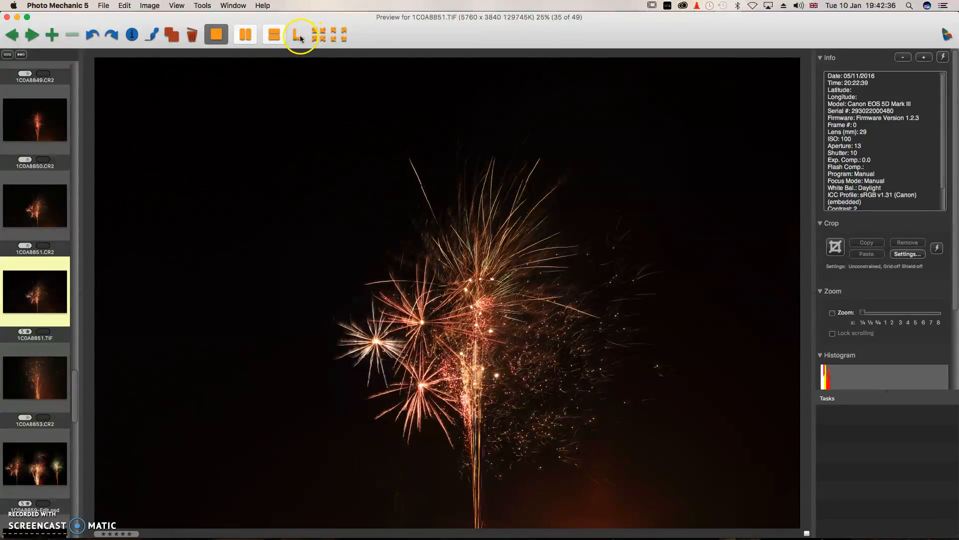
pyautogui.click(299, 35)
pyautogui.click(330, 45)
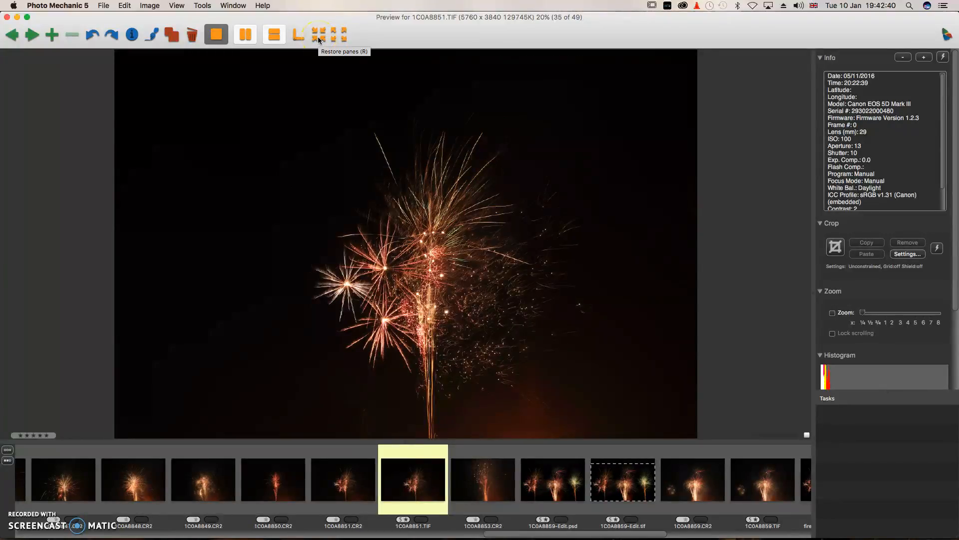
pyautogui.click(320, 39)
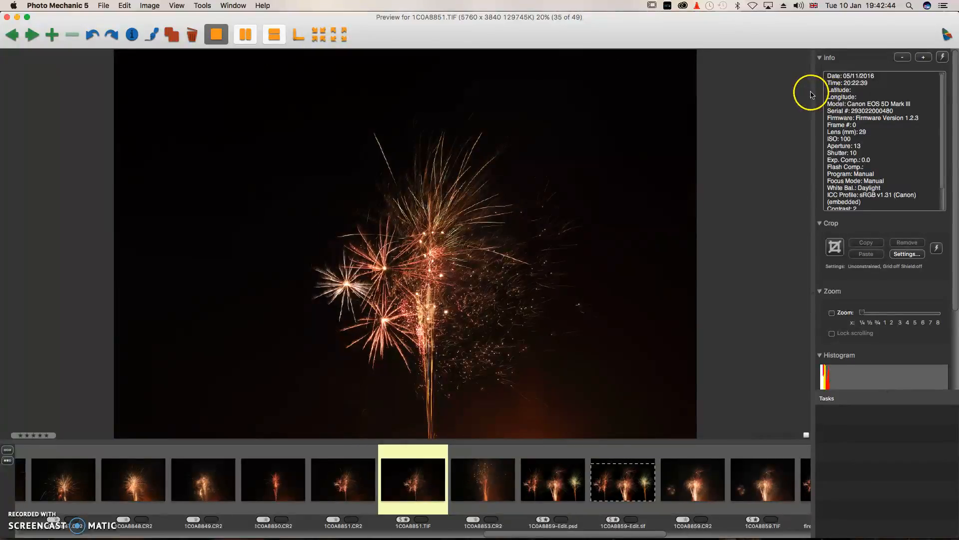
pyautogui.moveTo(811, 95); pyautogui.dragTo(930, 96)
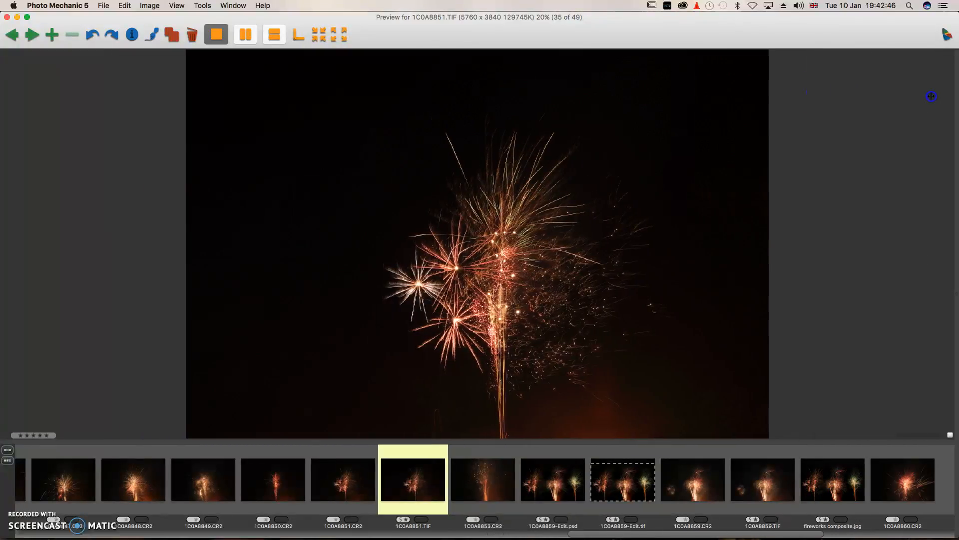
# Restore the side panel, toggle hiding the panes twice, then open IPTC Info for 1C0A8851.TIF.
pyautogui.rightClick(325, 40)
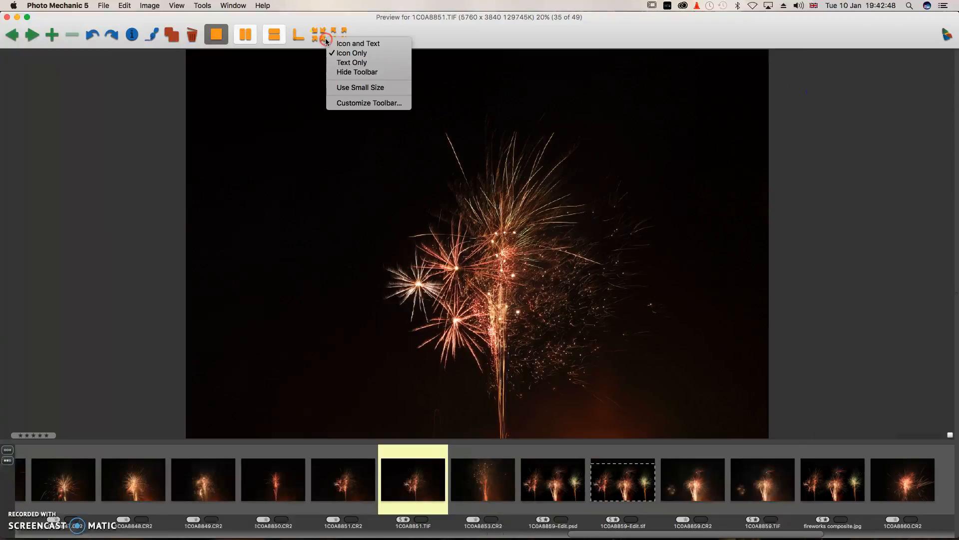
pyautogui.click(315, 38)
pyautogui.click(317, 34)
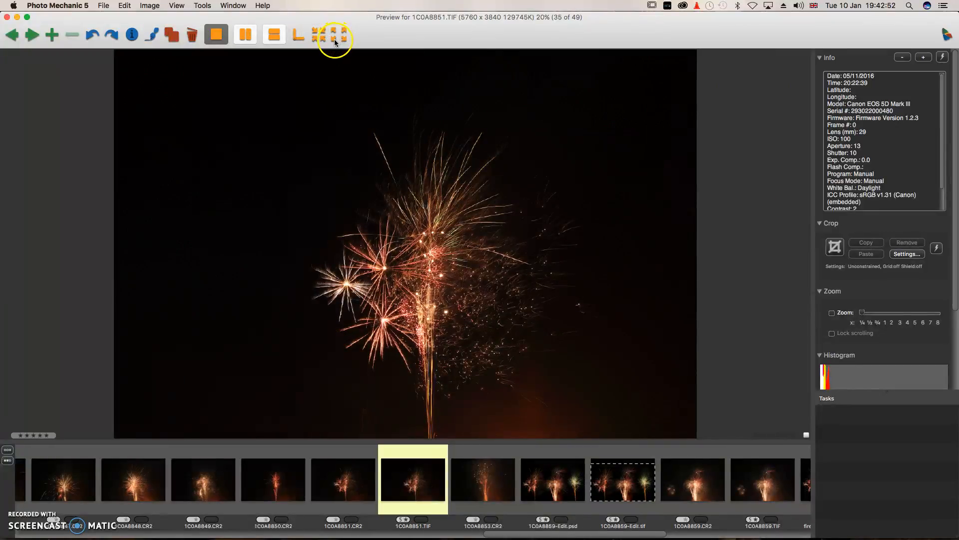
pyautogui.click(335, 39)
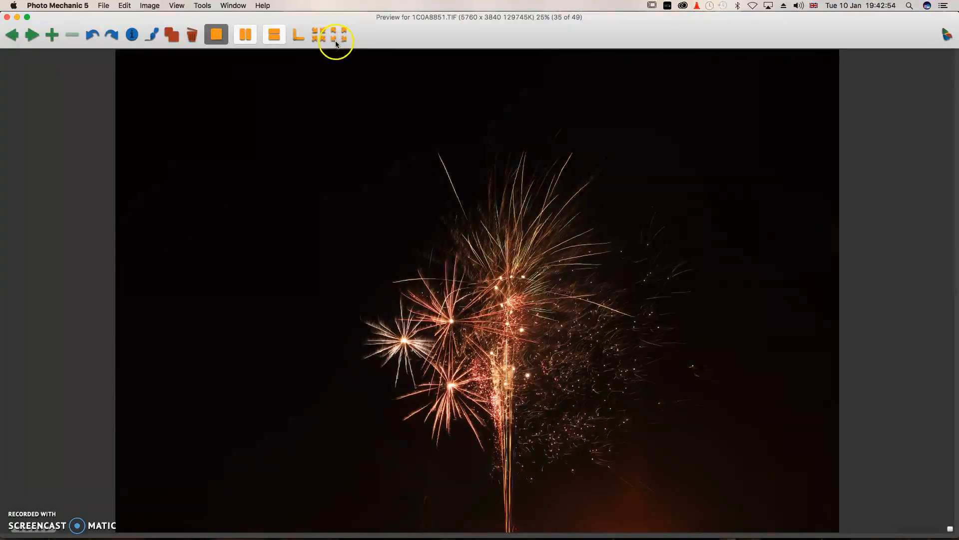
pyautogui.click(320, 38)
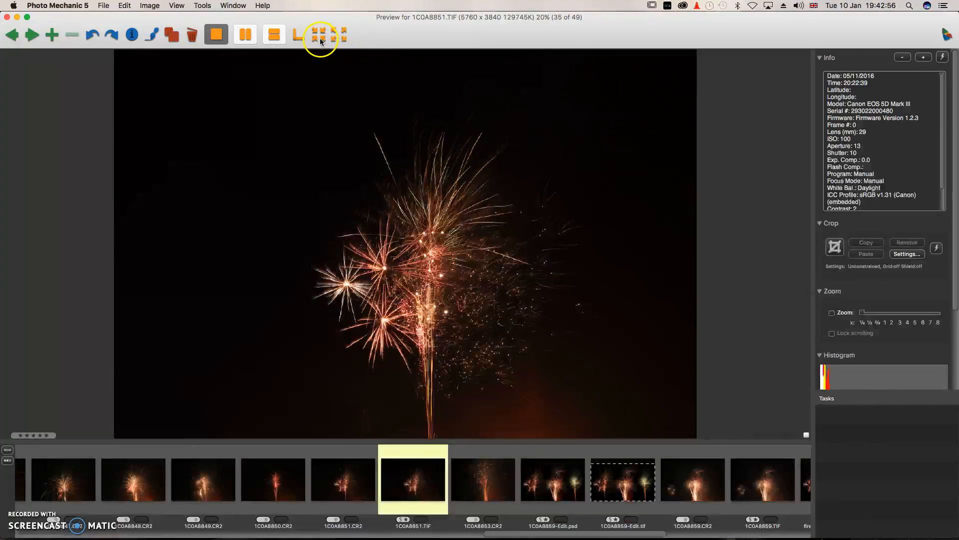
pyautogui.click(335, 38)
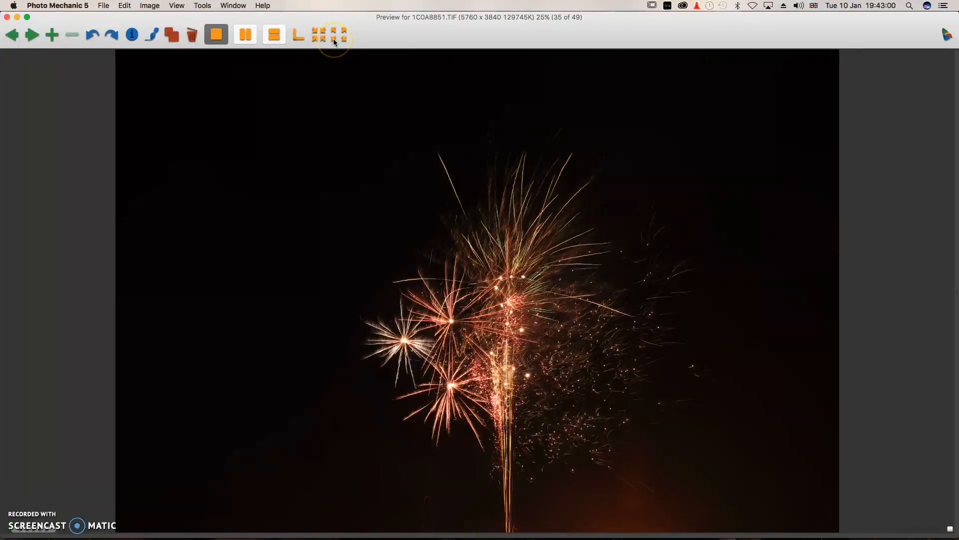
pyautogui.click(322, 37)
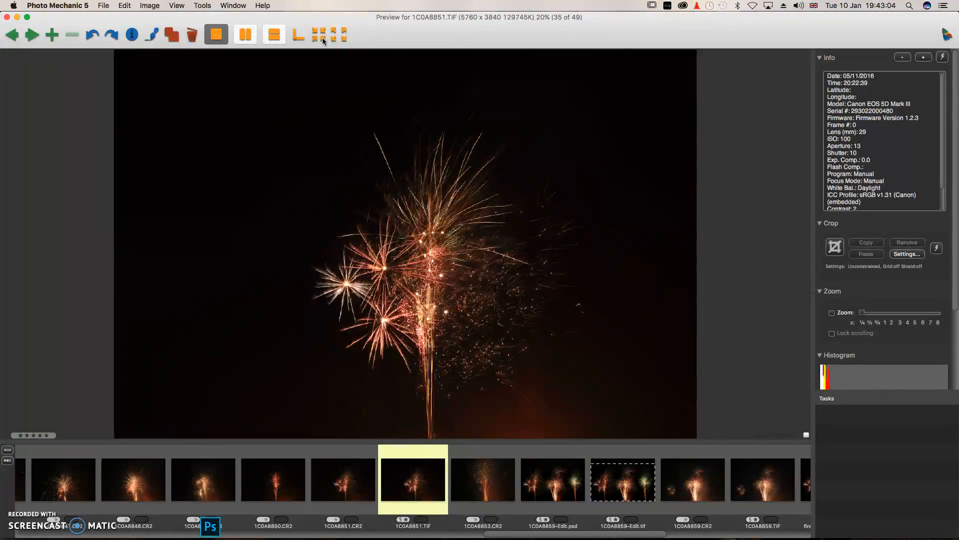
pyautogui.click(131, 36)
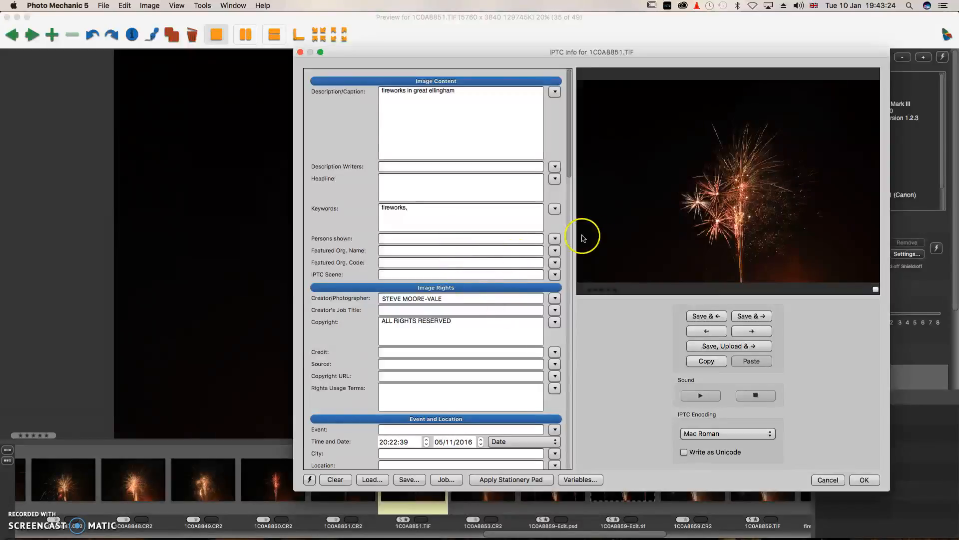
# Search Structured Keywords for 'ell', then refine the search to 'ellingham'.
pyautogui.click(555, 208)
pyautogui.click(564, 230)
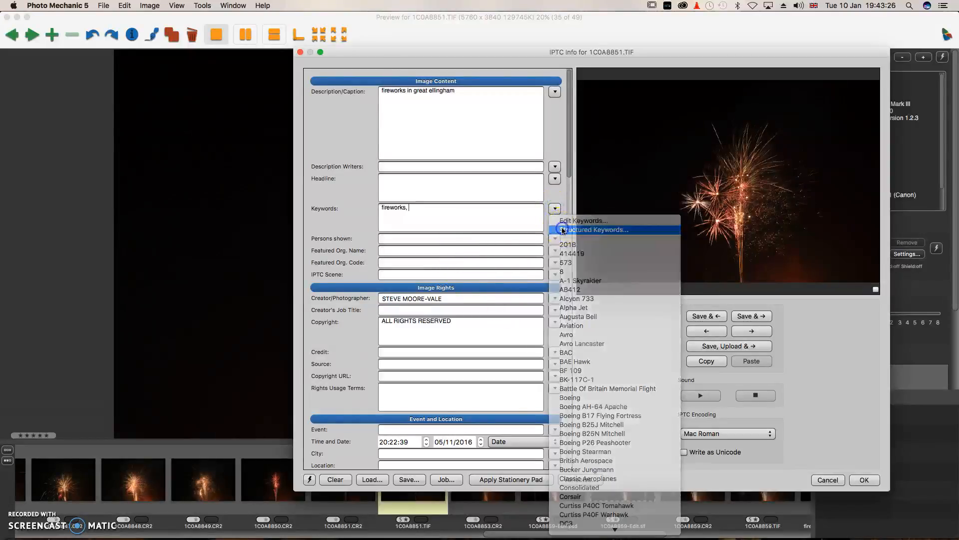
pyautogui.click(429, 150)
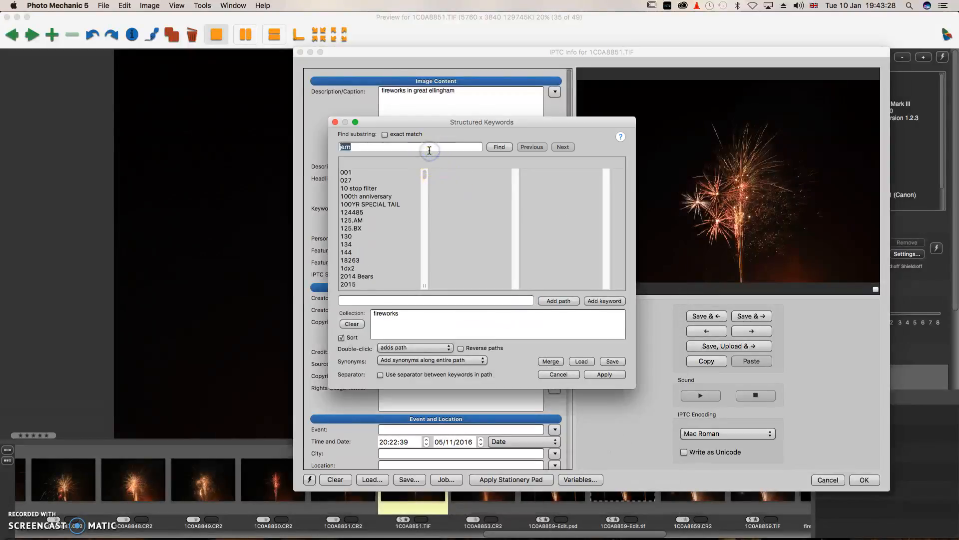
pyautogui.write('ell')
pyautogui.press('Return')
pyautogui.click(395, 127)
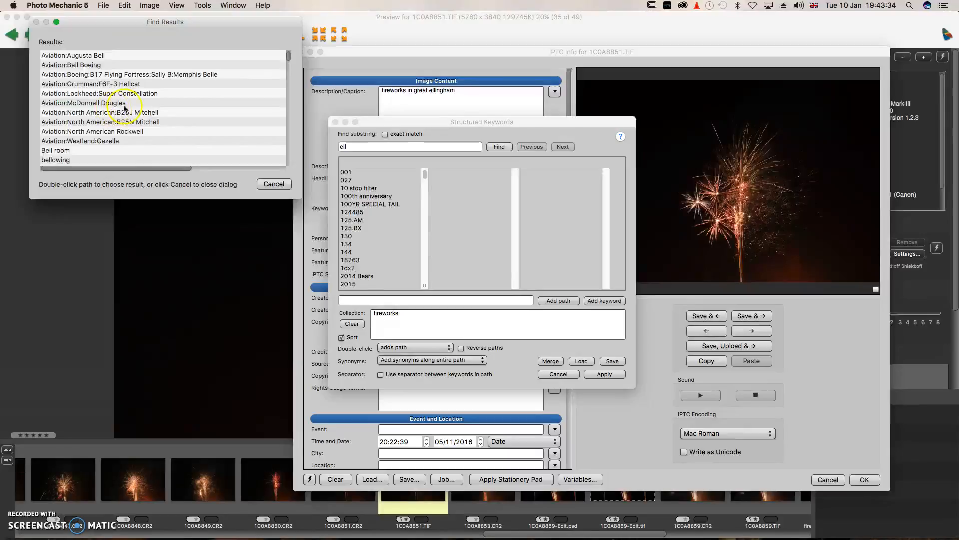
pyautogui.click(273, 185)
pyautogui.doubleClick(374, 149)
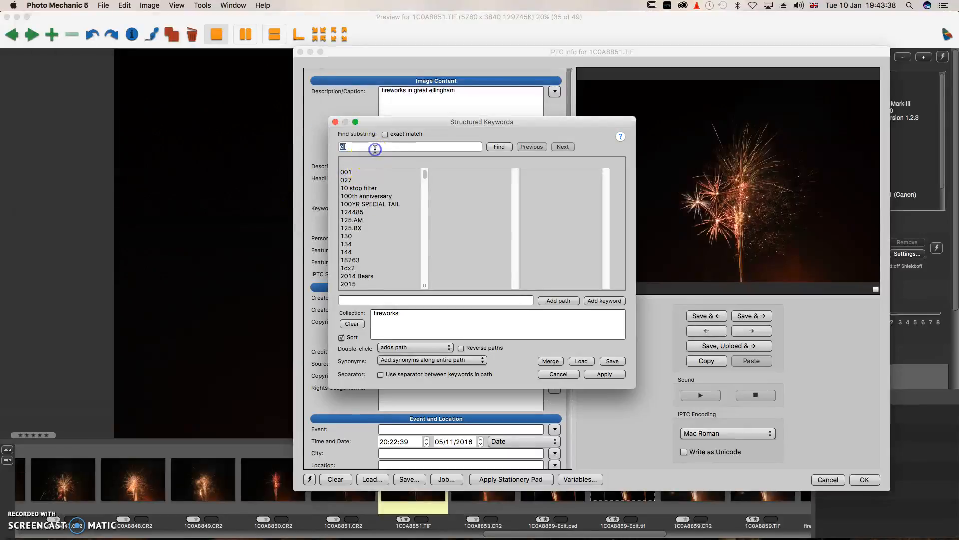
pyautogui.click(381, 148)
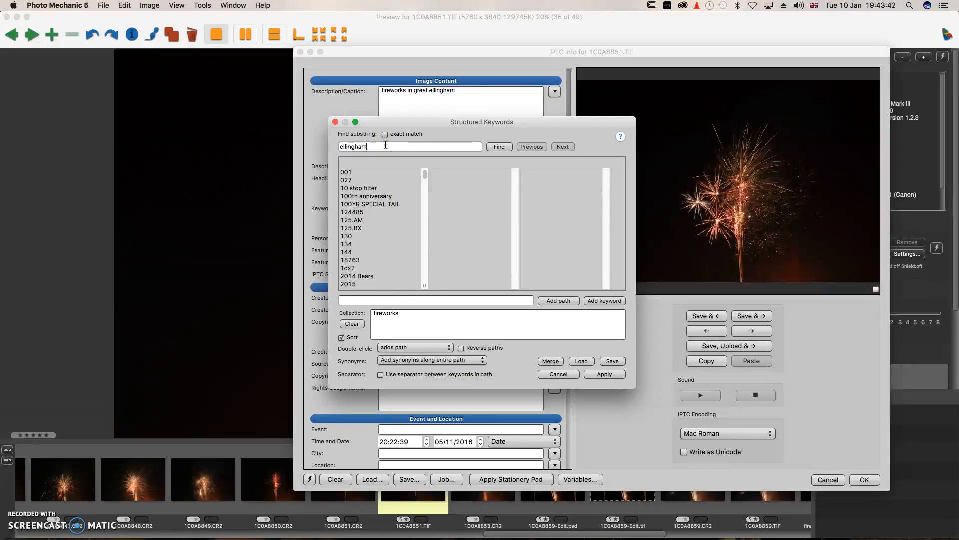
pyautogui.press('Return')
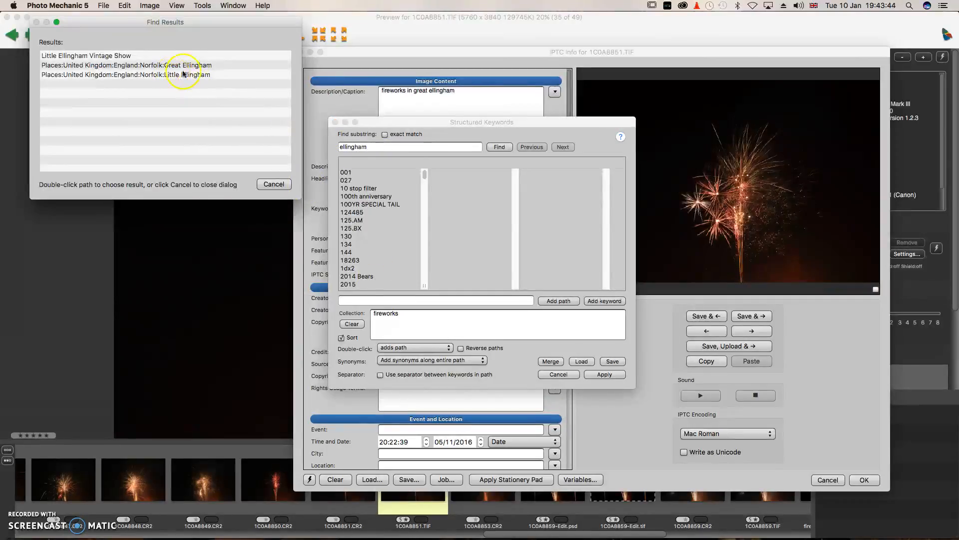
# Add the Great Ellingham keyword path and apply it to the photo's keywords.
pyautogui.doubleClick(190, 67)
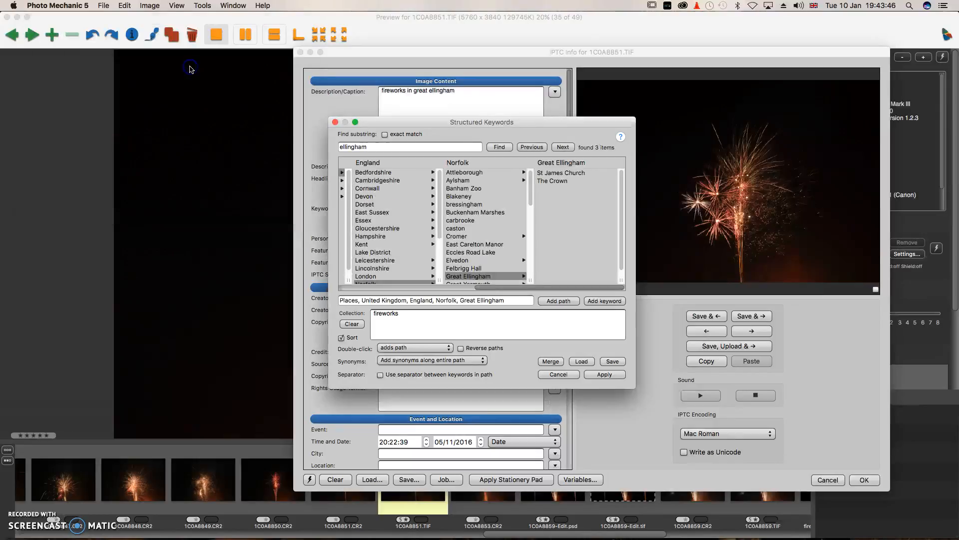
pyautogui.doubleClick(487, 276)
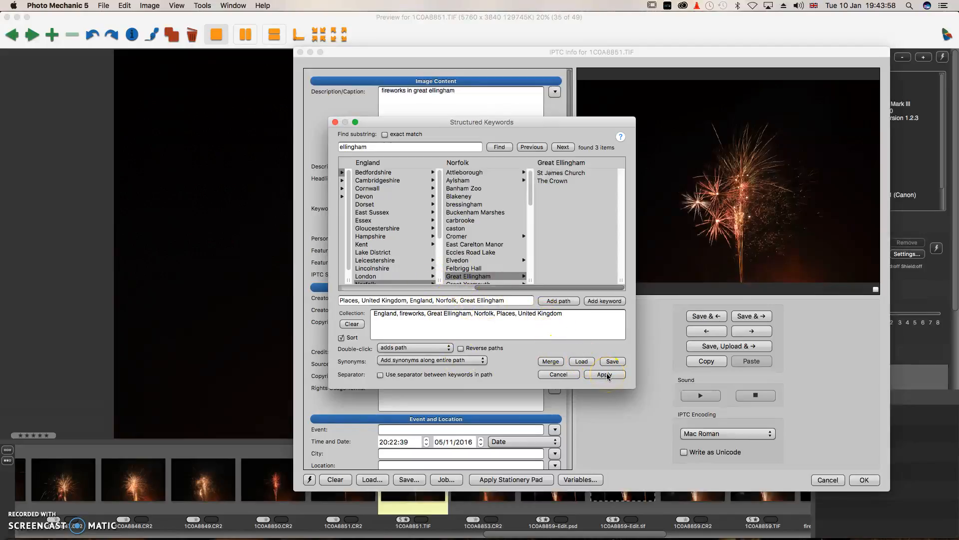
pyautogui.click(479, 270)
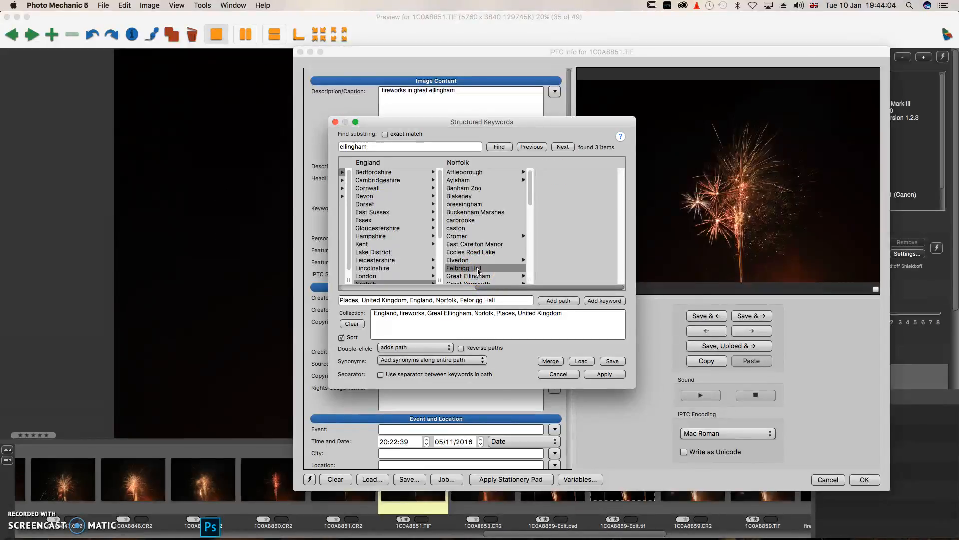
pyautogui.click(603, 373)
pyautogui.click(458, 212)
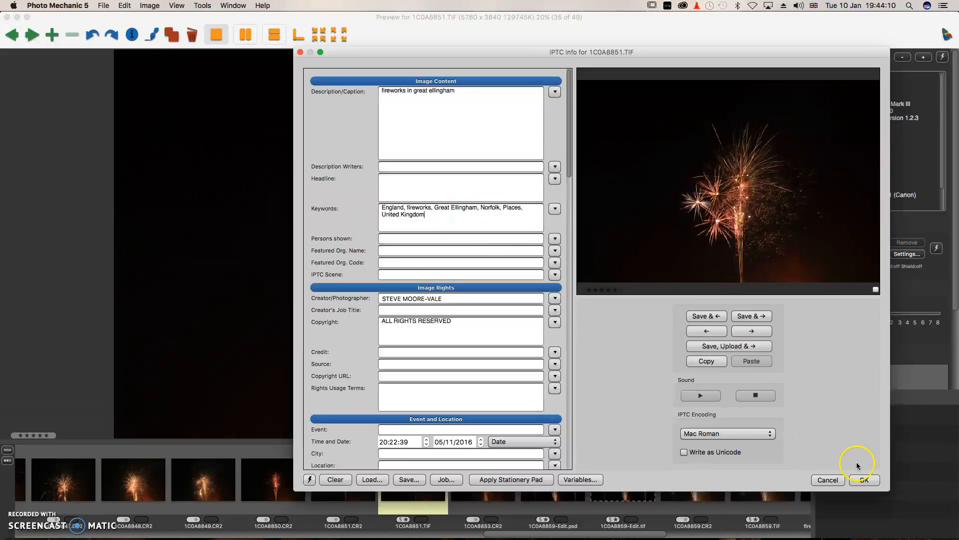
# Leave the colour class unchanged and close IPTC Info for 1C0A8851.TIF without saving.
pyautogui.click(857, 293)
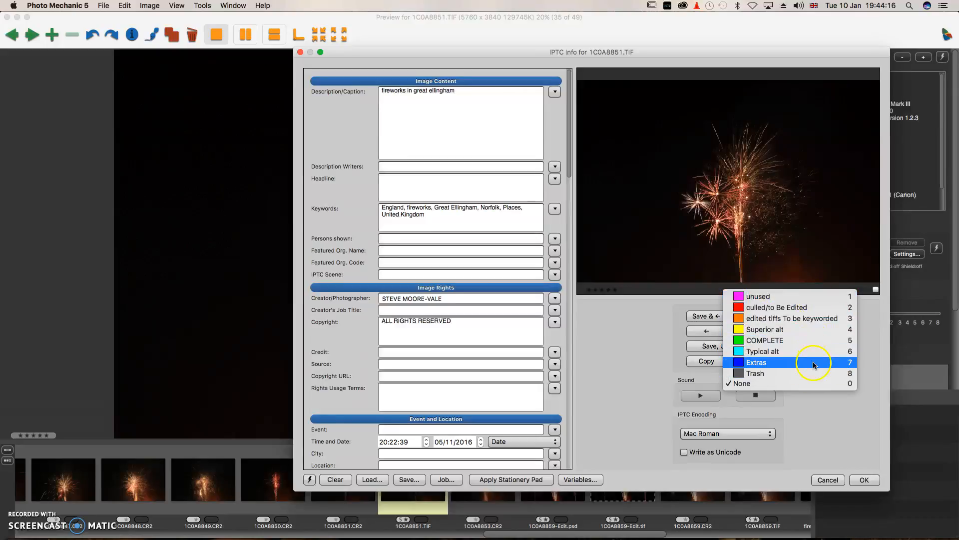
pyautogui.click(630, 337)
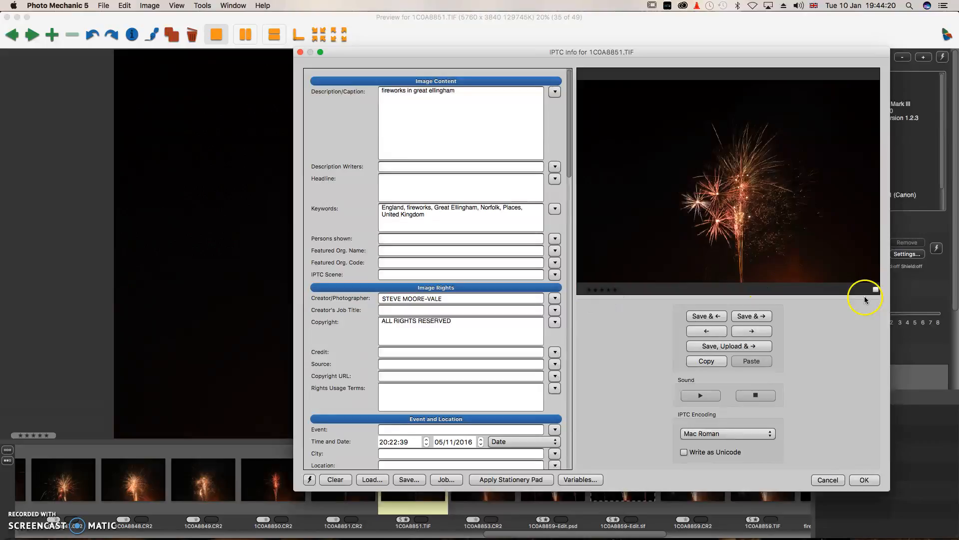
pyautogui.click(832, 483)
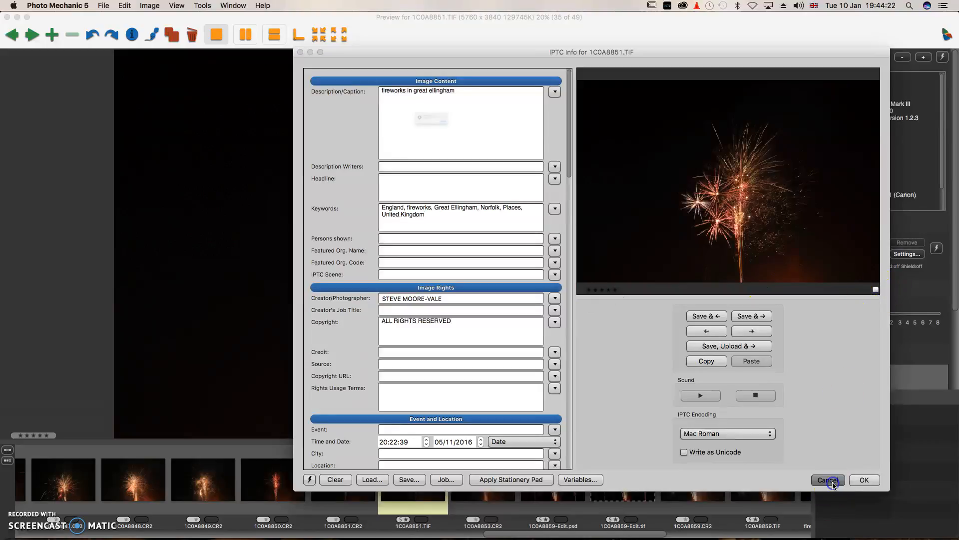
pyautogui.click(453, 142)
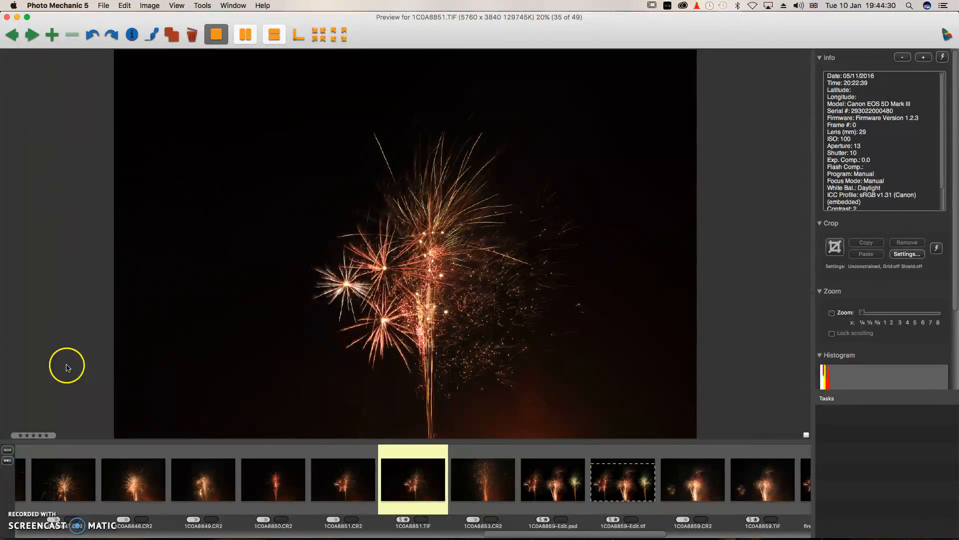
# Back on the contact sheet, tag and untag 1C0A8851.TIF and 1C0A8853.CR2.
pyautogui.click(6, 17)
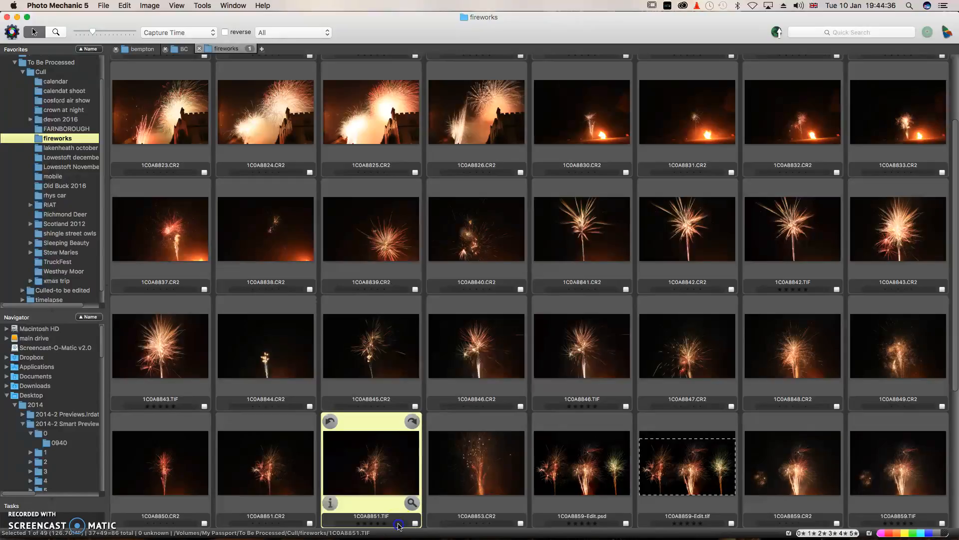
pyautogui.click(399, 525)
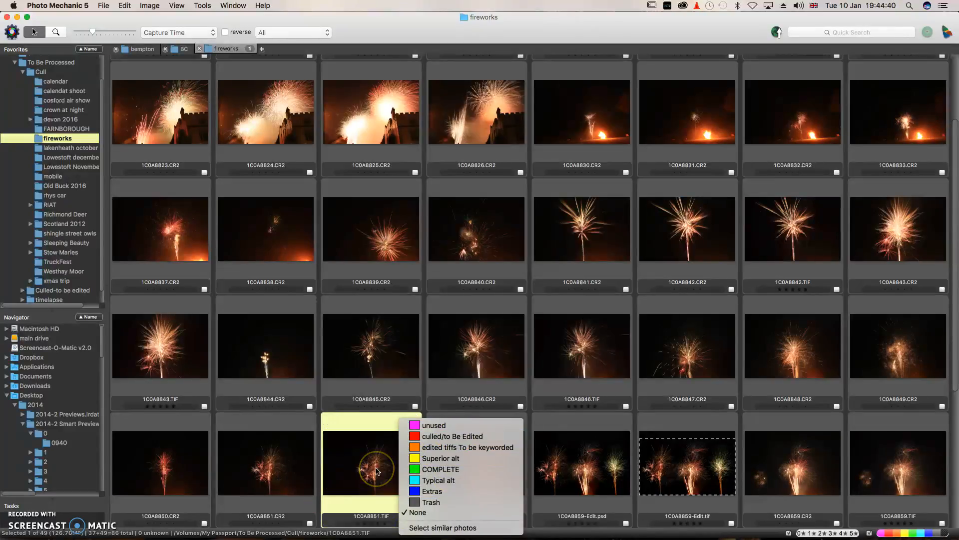
pyautogui.click(375, 471)
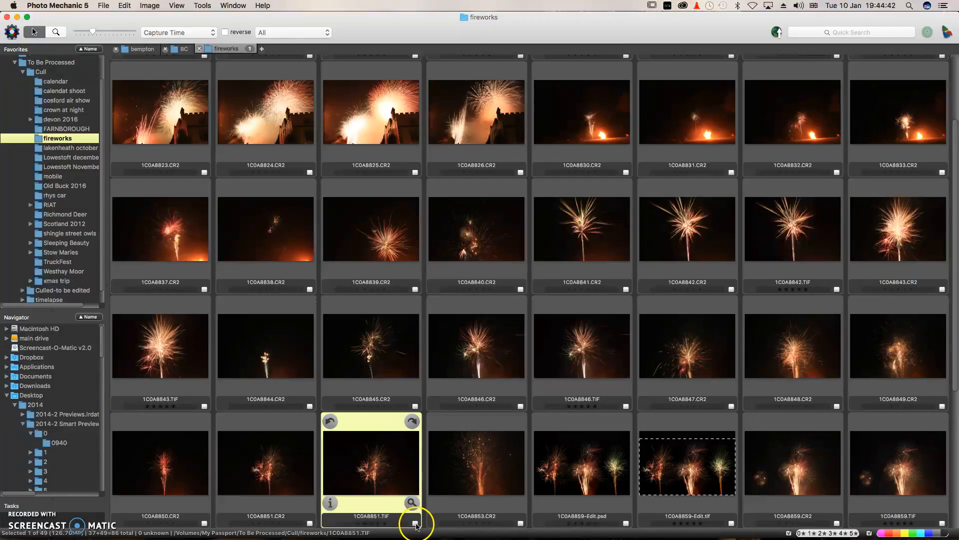
pyautogui.click(416, 524)
pyautogui.click(520, 524)
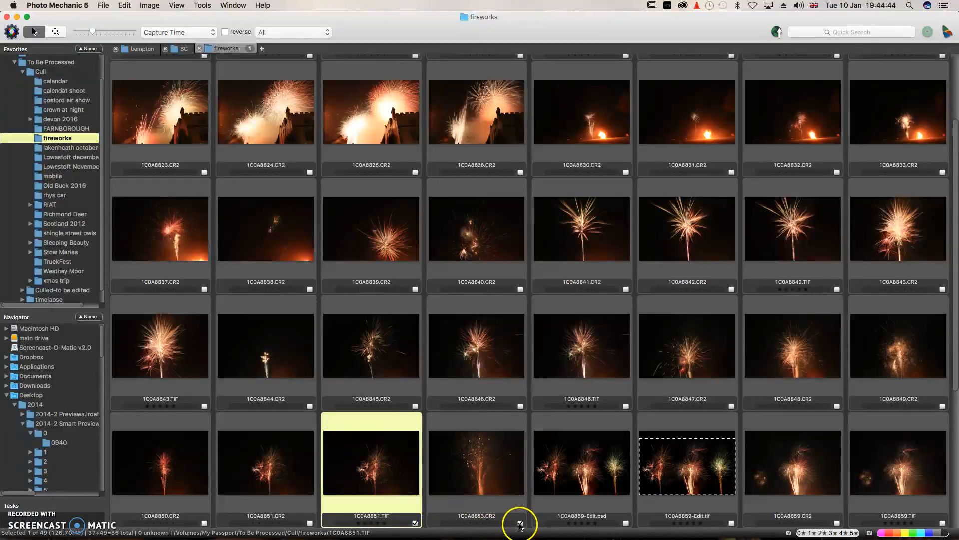
pyautogui.click(520, 523)
pyautogui.click(415, 524)
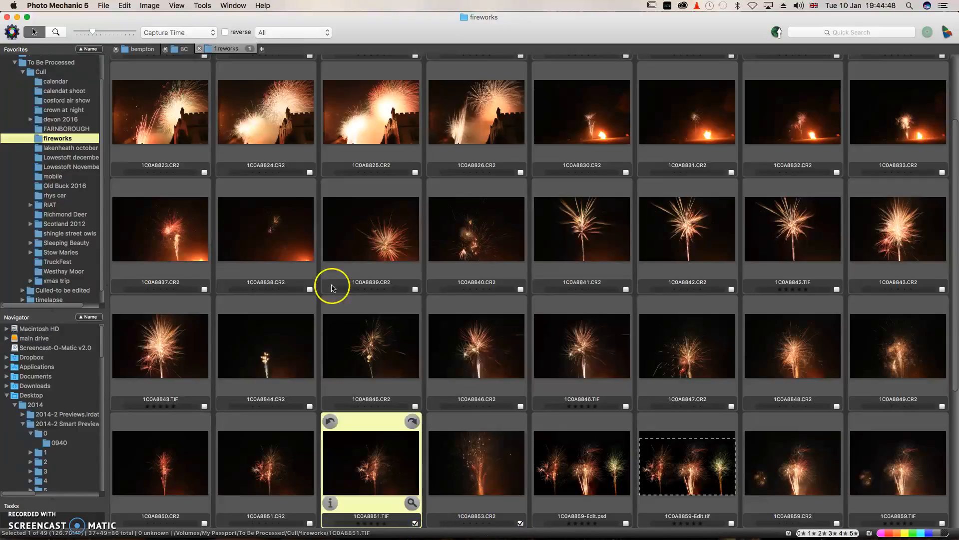
# Filter the sheet to Tagged, then Untagged, returning to All each time, and show sort orders.
pyautogui.click(270, 32)
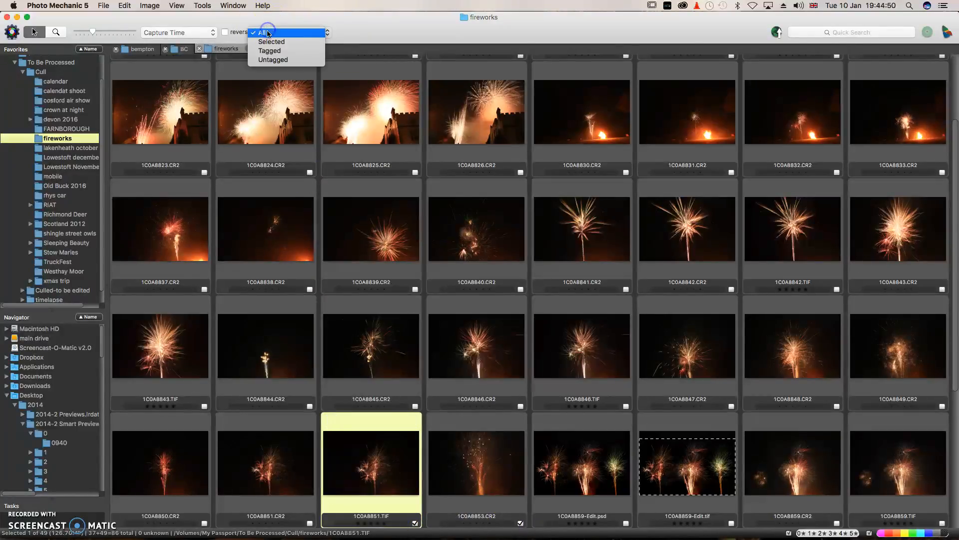
pyautogui.click(277, 52)
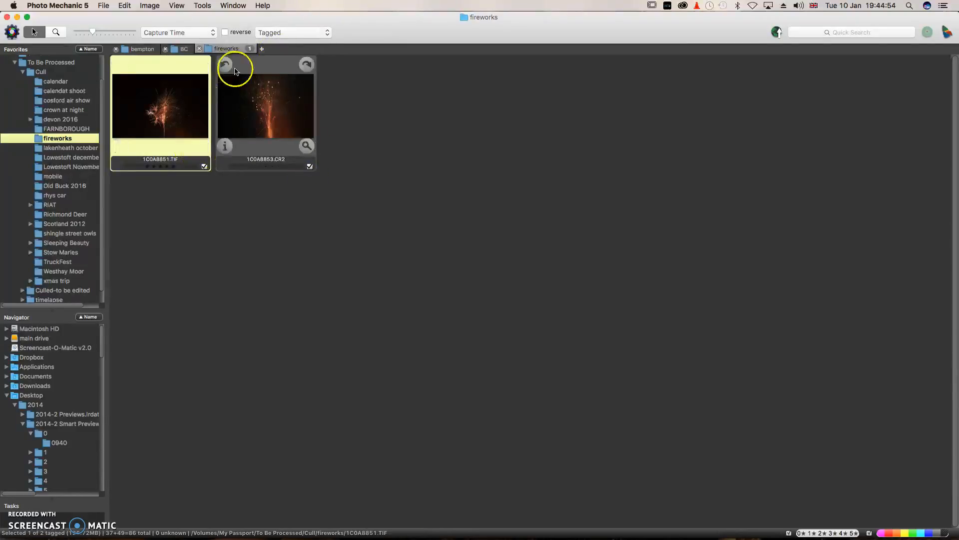
pyautogui.click(301, 32)
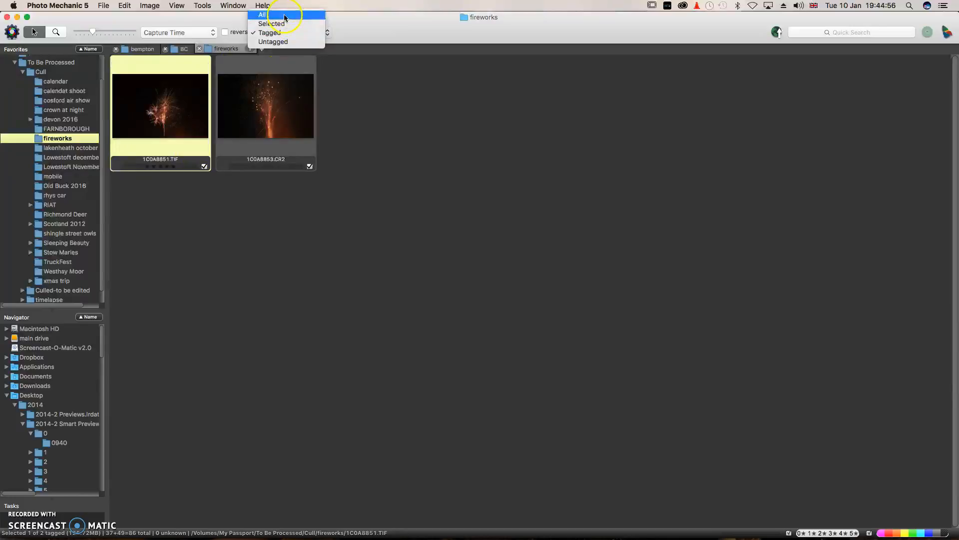
pyautogui.click(284, 15)
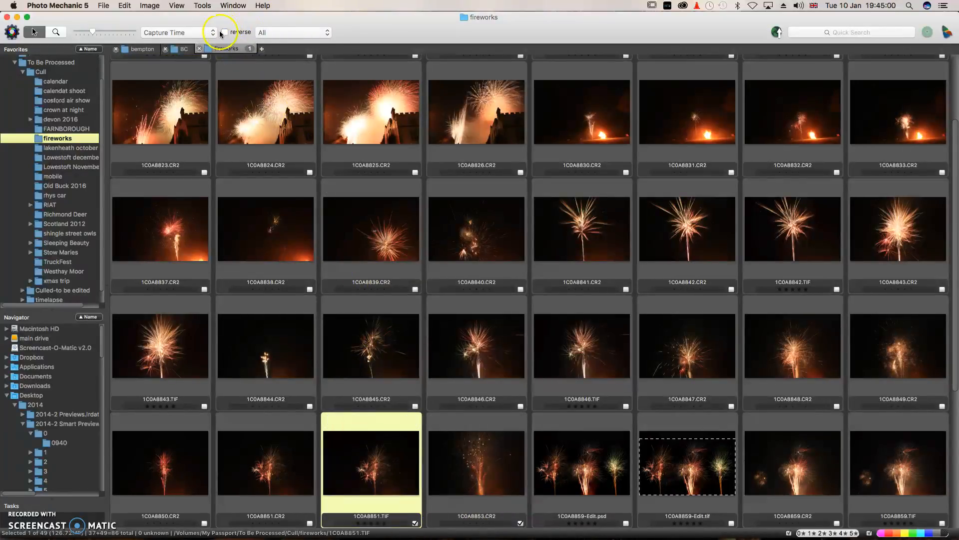
pyautogui.click(270, 33)
pyautogui.click(280, 60)
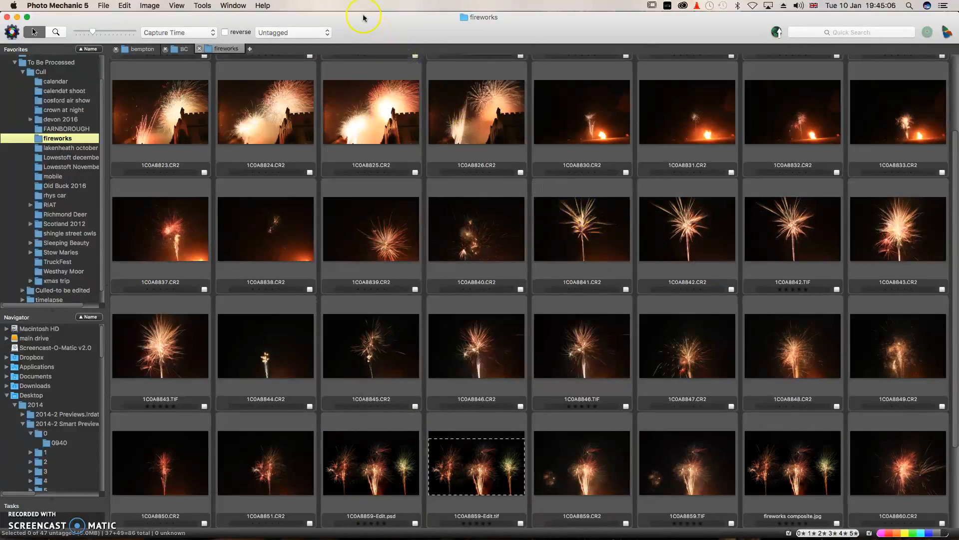
pyautogui.click(310, 33)
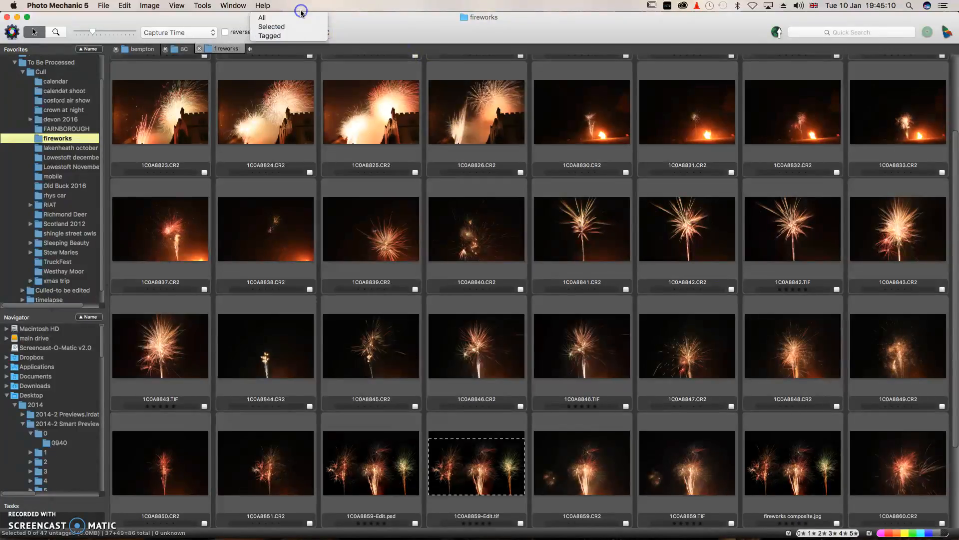
pyautogui.click(277, 18)
pyautogui.click(195, 32)
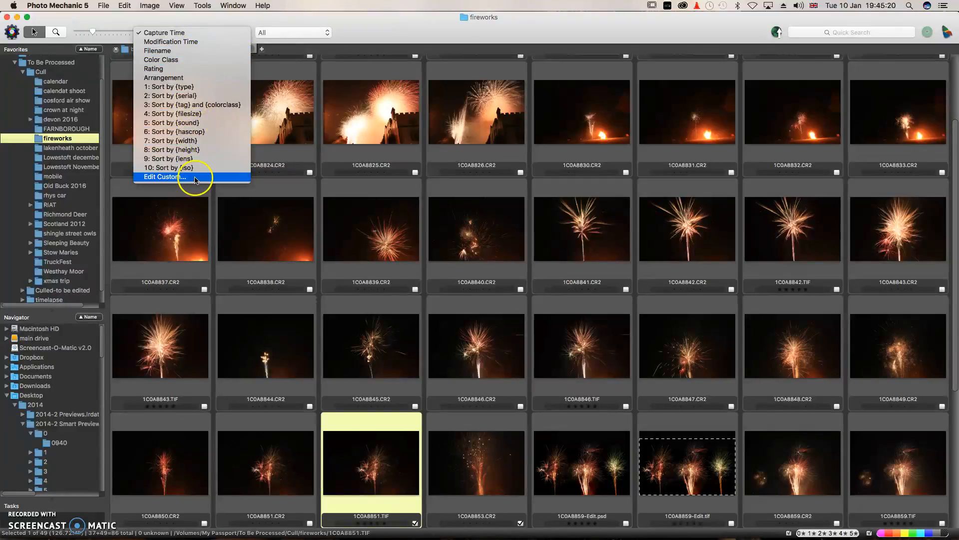
# Dismiss the sort and colour class popups unchanged, then open Preferences from the Photo Mechanic 5 menu.
pyautogui.click(354, 124)
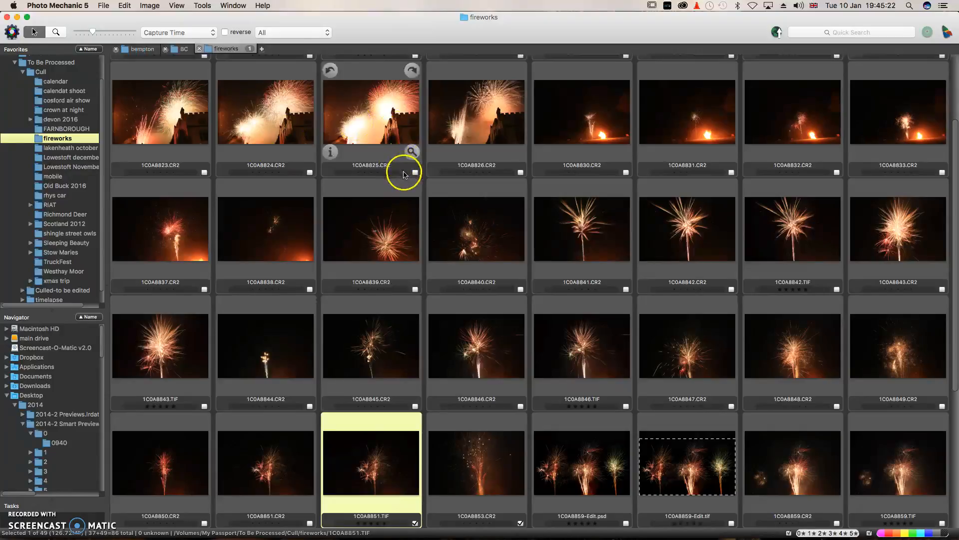
pyautogui.click(408, 172)
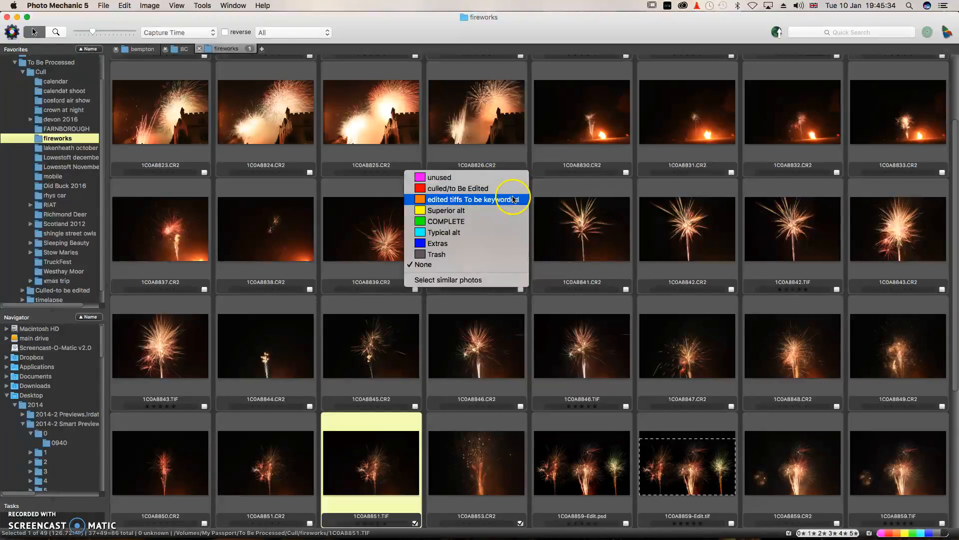
pyautogui.click(354, 152)
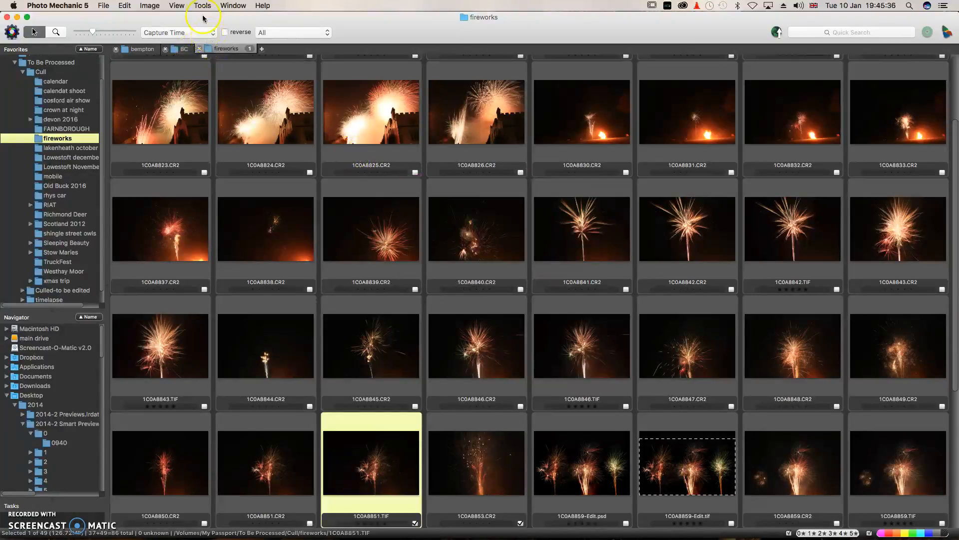
pyautogui.click(56, 7)
pyautogui.click(71, 38)
pyautogui.click(139, 177)
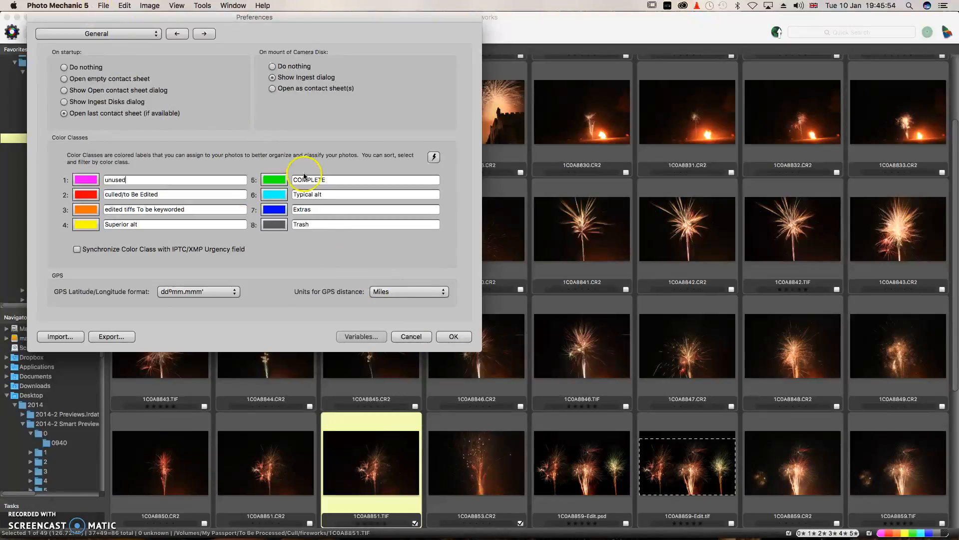
pyautogui.click(411, 337)
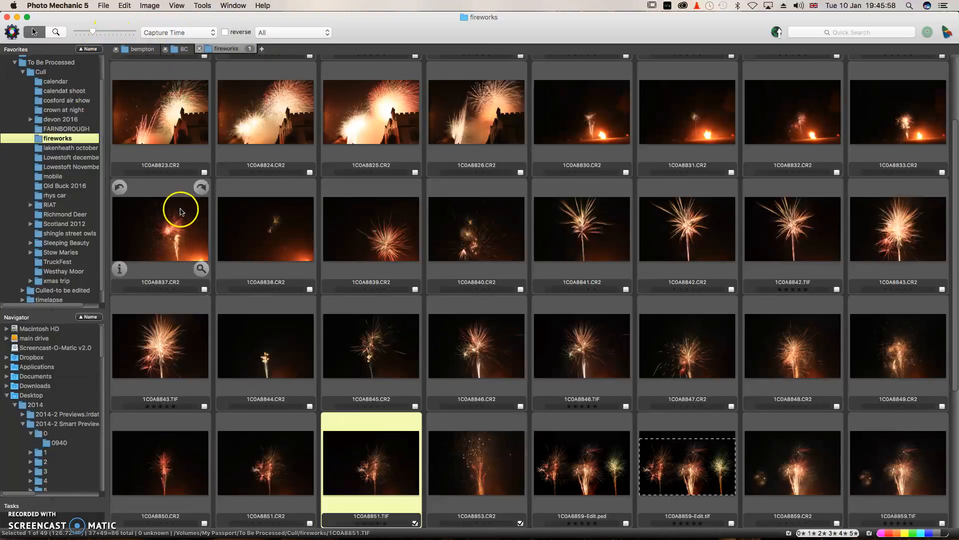
# Open IPTC Info for 1C0A8851.TIF and scroll through its caption, creator and copyright sections.
pyautogui.moveTo(404, 510)
pyautogui.click(330, 502)
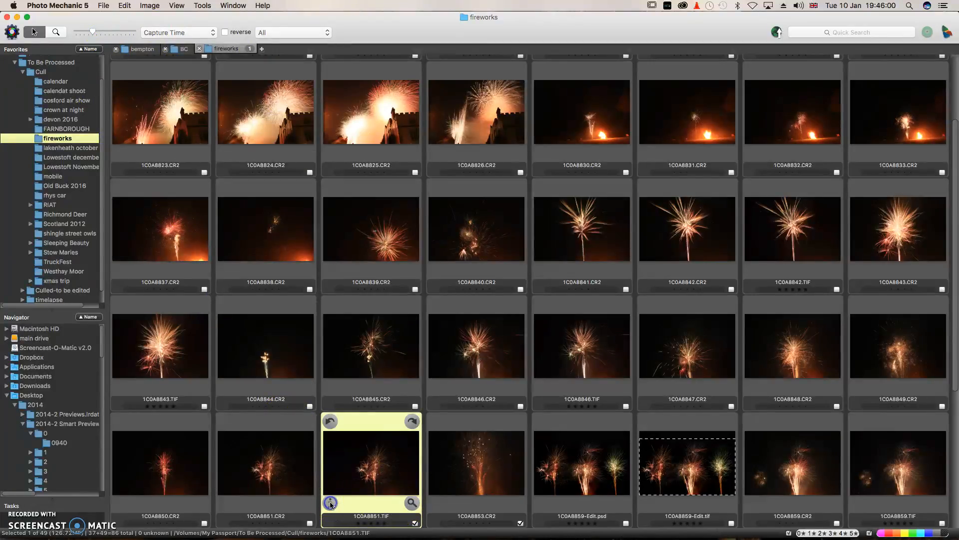
pyautogui.scroll(-4, 477, 295)
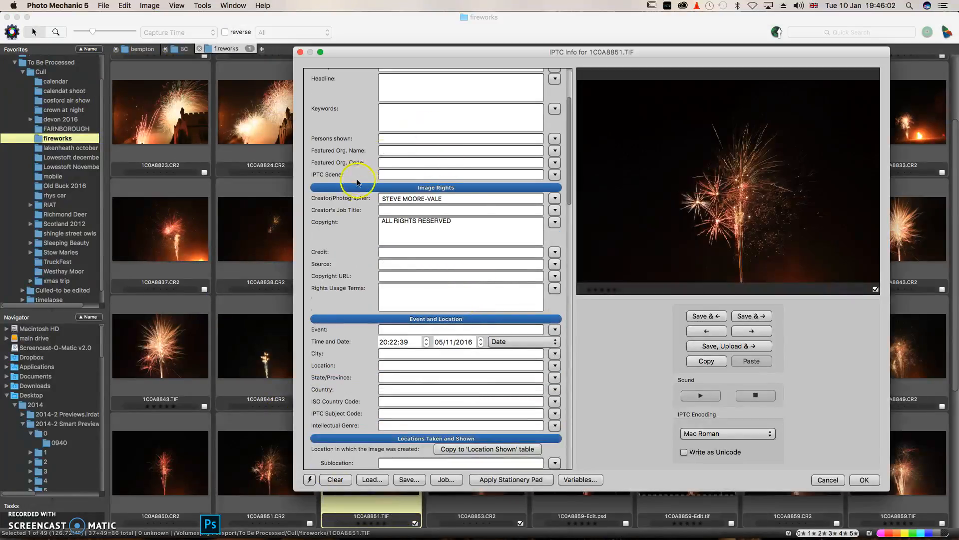
pyautogui.scroll(-1, 391, 221)
pyautogui.scroll(-10, 394, 229)
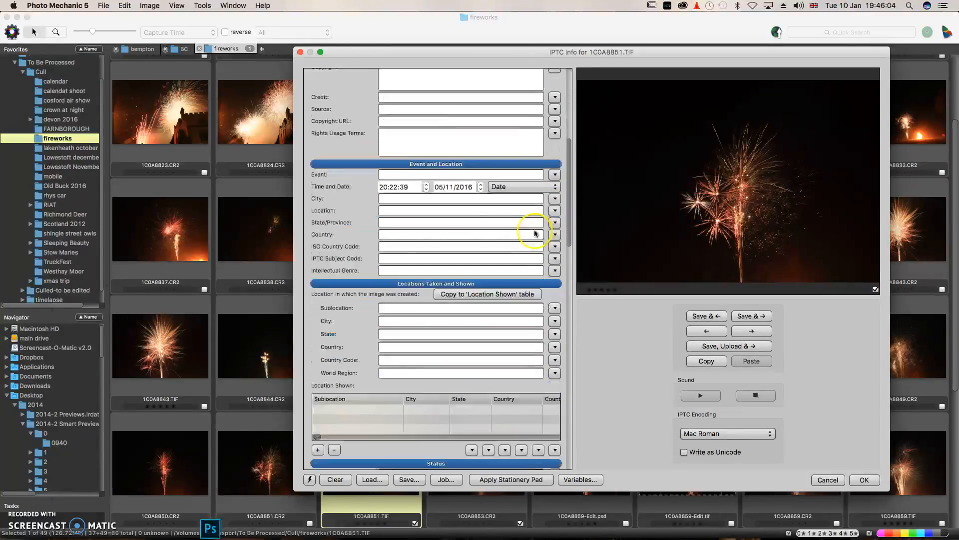
pyautogui.scroll(-4, 418, 385)
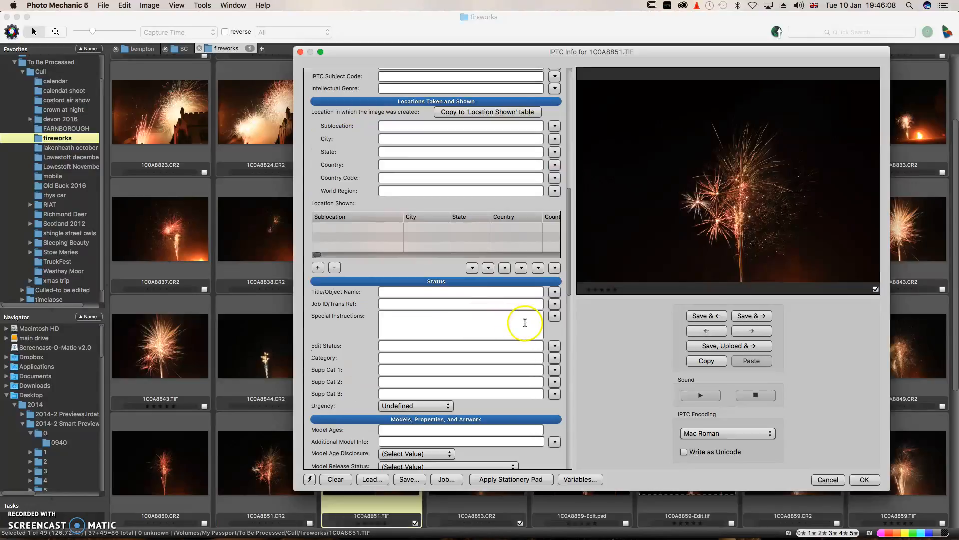
pyautogui.scroll(-5, 550, 329)
pyautogui.scroll(-4, 552, 328)
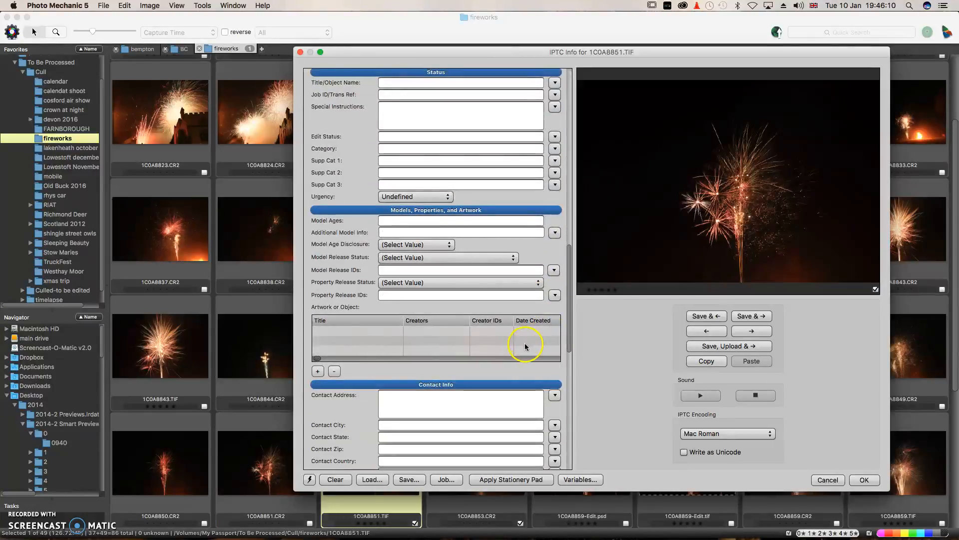
pyautogui.scroll(-10, 554, 368)
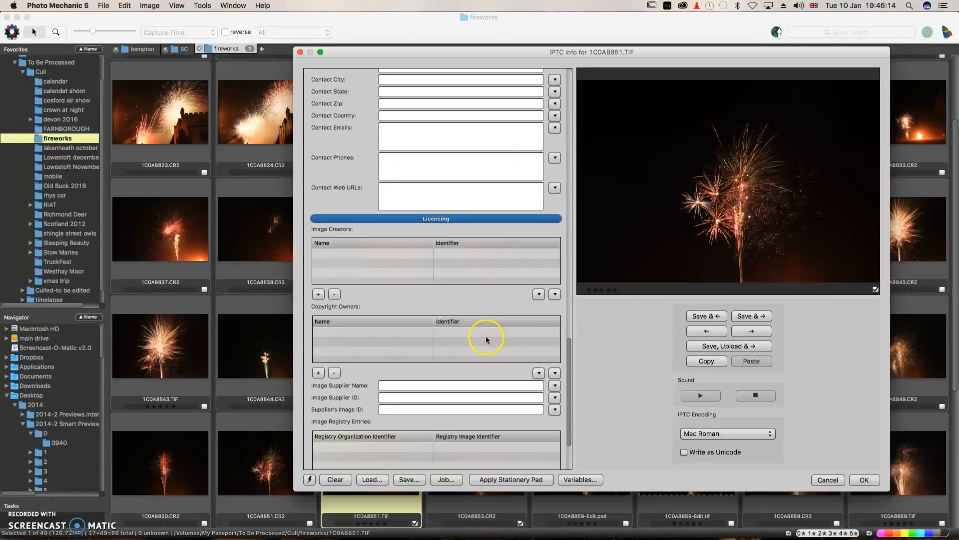
pyautogui.scroll(14, 569, 78)
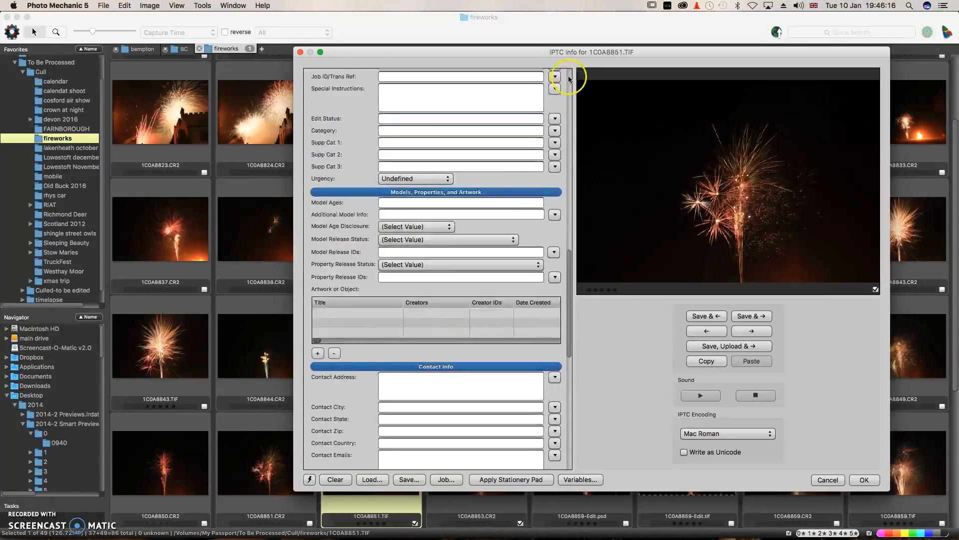
pyautogui.scroll(8, 570, 79)
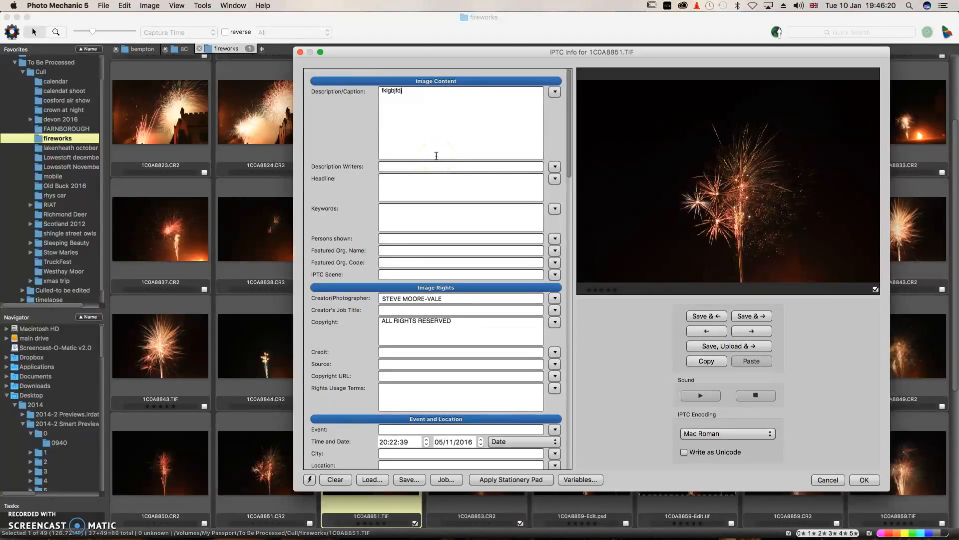
# Copy 1C0A8851.TIF's IPTC details and paste them onto 1C0A8853.CR2 and 1C0A8859-Edit.psd, saving each.
pyautogui.click(709, 364)
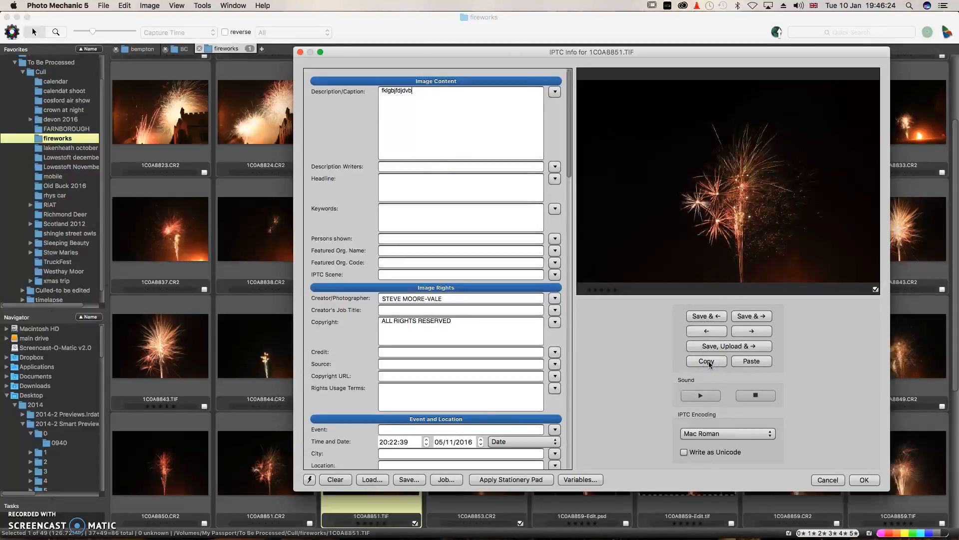
pyautogui.click(746, 316)
pyautogui.click(747, 317)
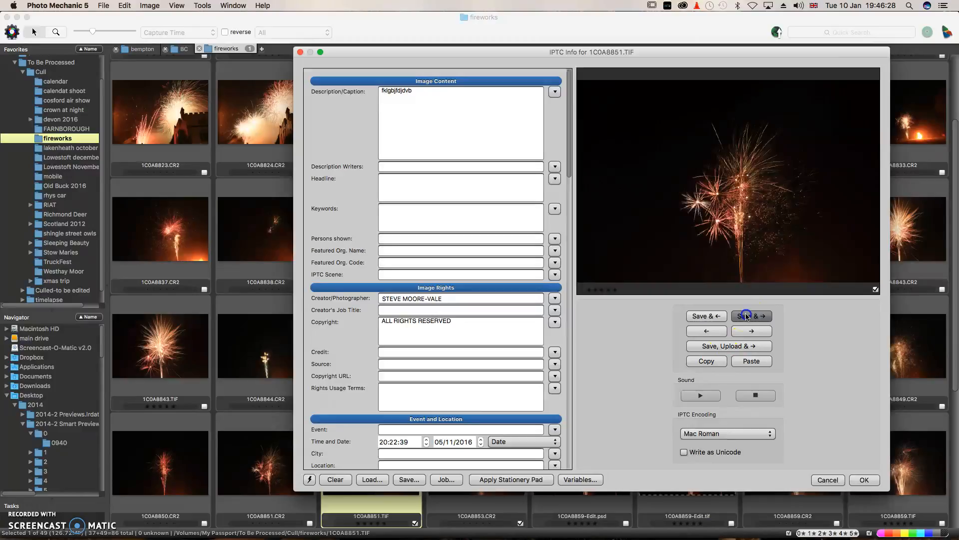
pyautogui.click(752, 362)
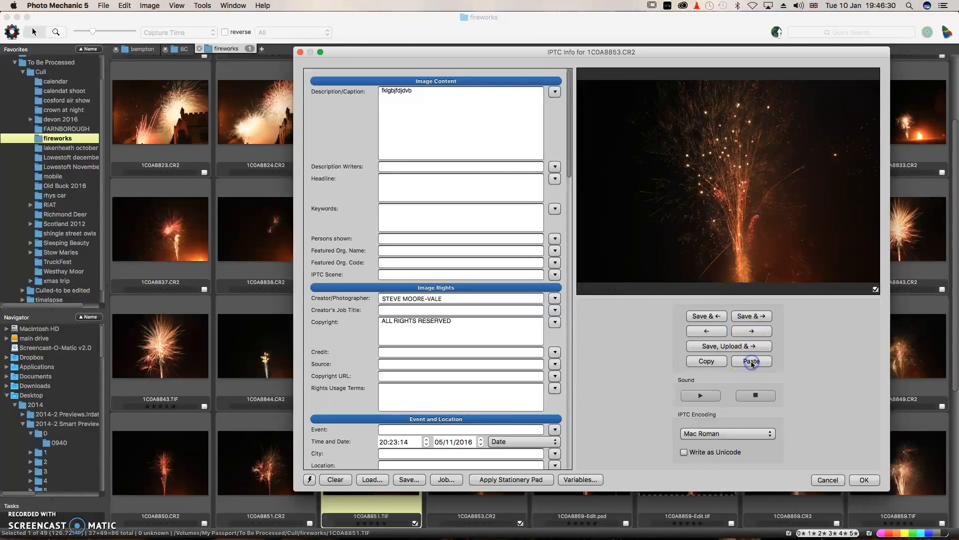
pyautogui.click(751, 317)
pyautogui.click(751, 361)
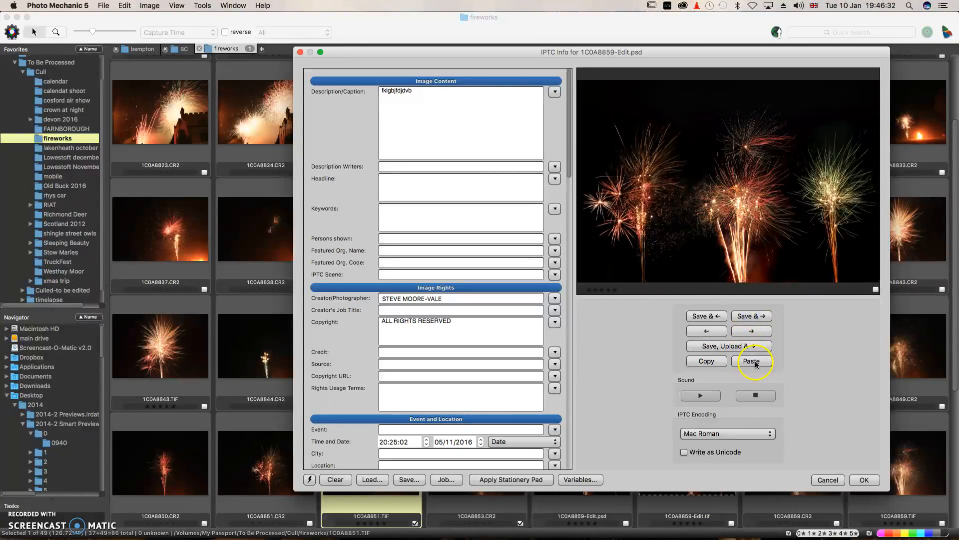
pyautogui.click(749, 316)
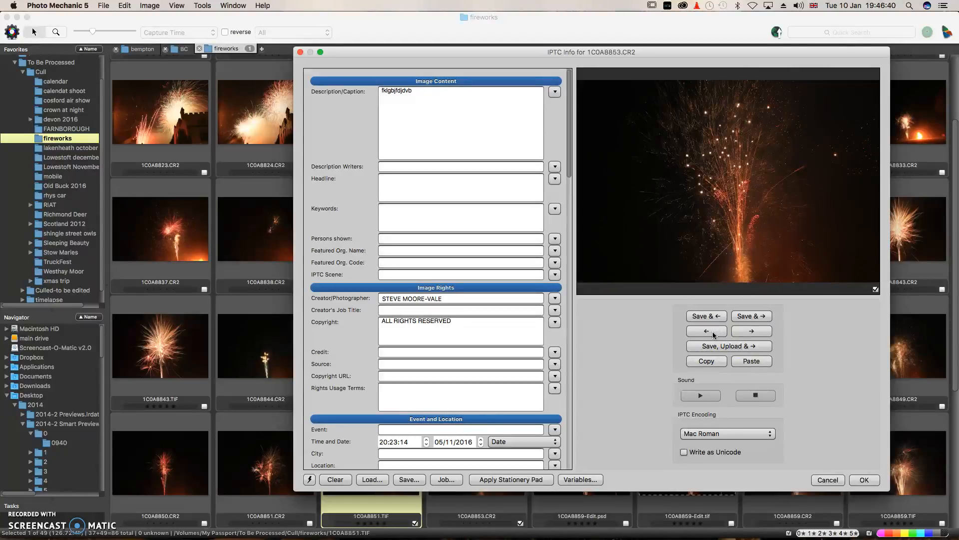
# Paste the copied details onto 1C0A8849.CR2, then close IPTC Info and answer the unsaved-changes prompt.
pyautogui.click(712, 331)
pyautogui.click(713, 331)
pyautogui.click(712, 332)
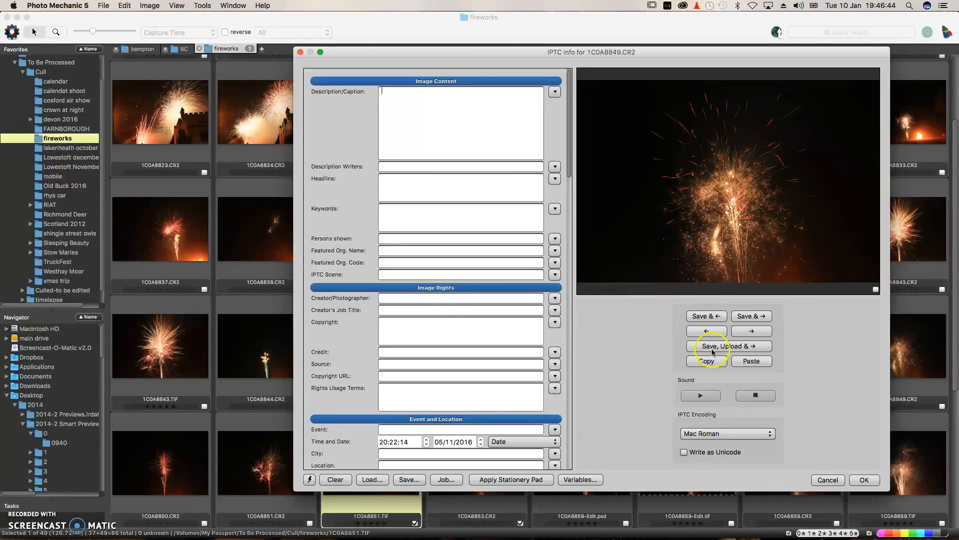
pyautogui.click(755, 360)
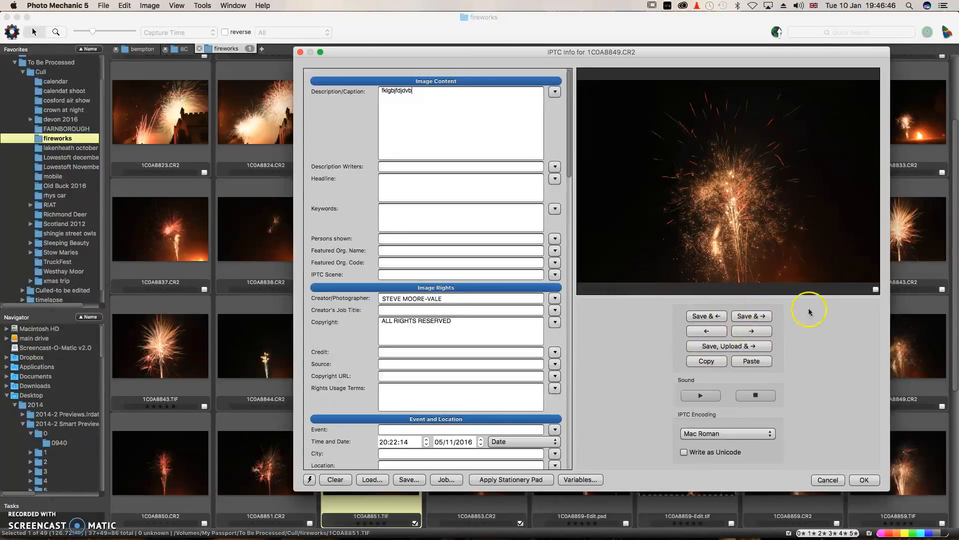
pyautogui.click(831, 482)
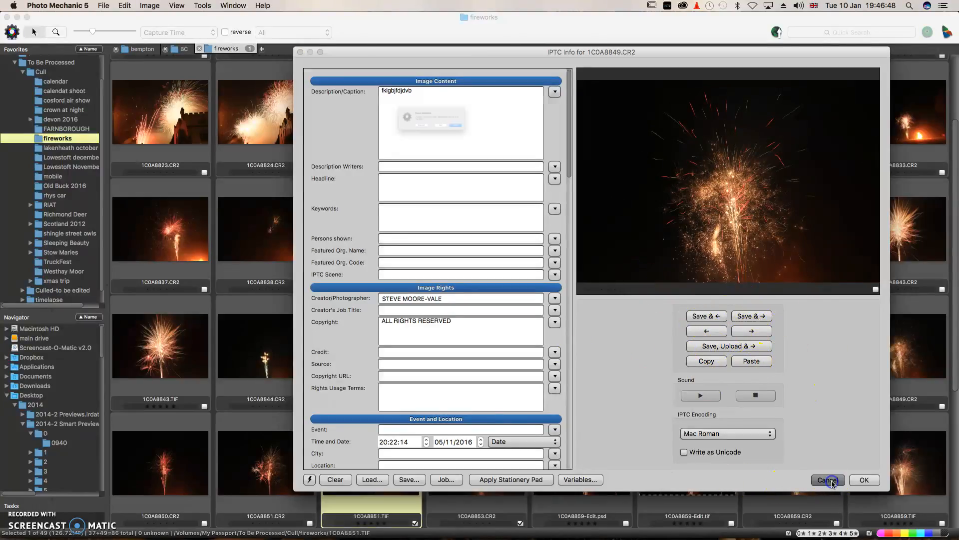
pyautogui.click(465, 145)
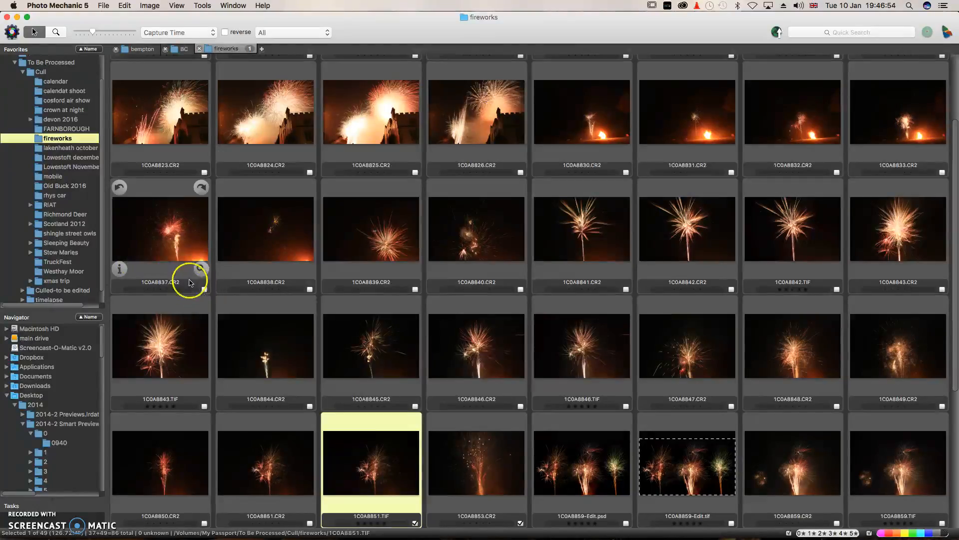
# Preview 1C0A8837.CR2 full-size, then return to the contact sheet.
pyautogui.click(201, 269)
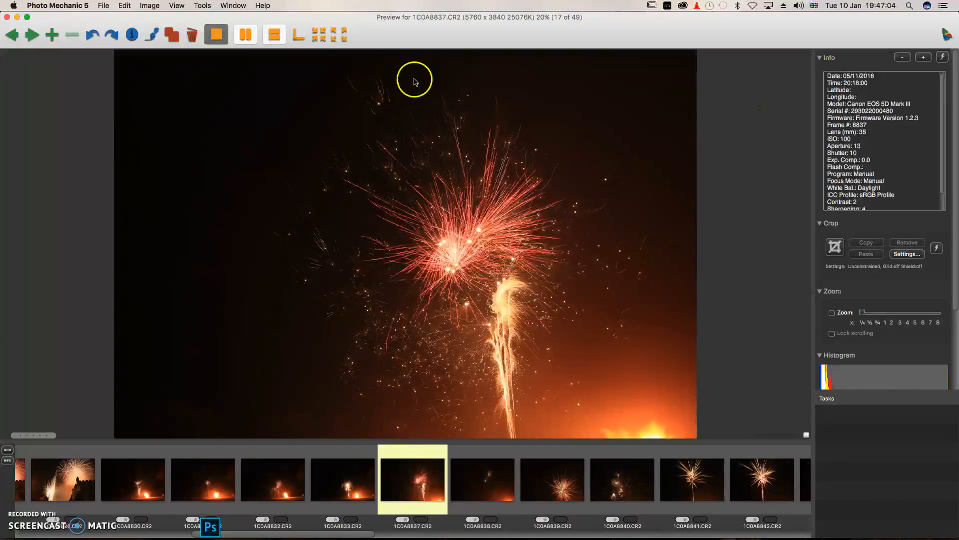
pyautogui.click(204, 6)
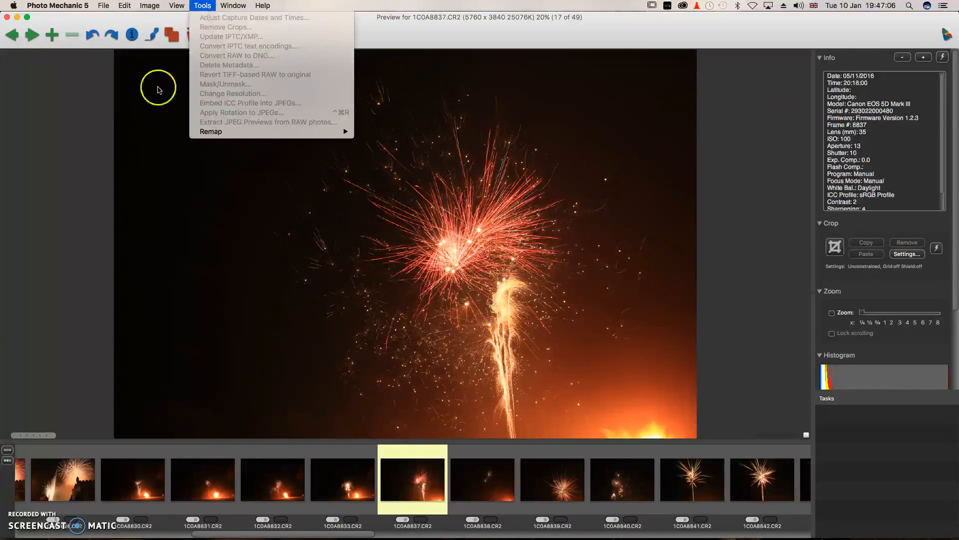
pyautogui.click(8, 18)
pyautogui.click(8, 18)
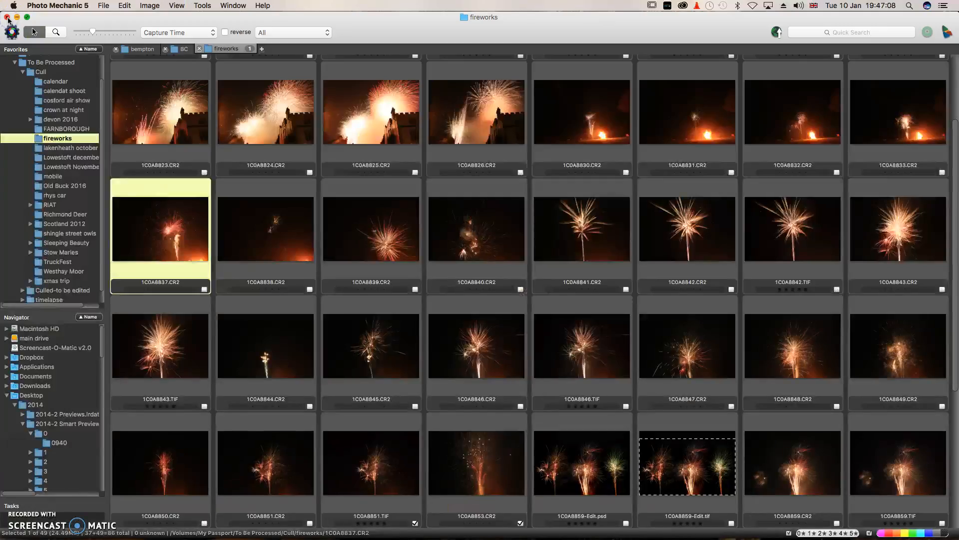
pyautogui.click(155, 7)
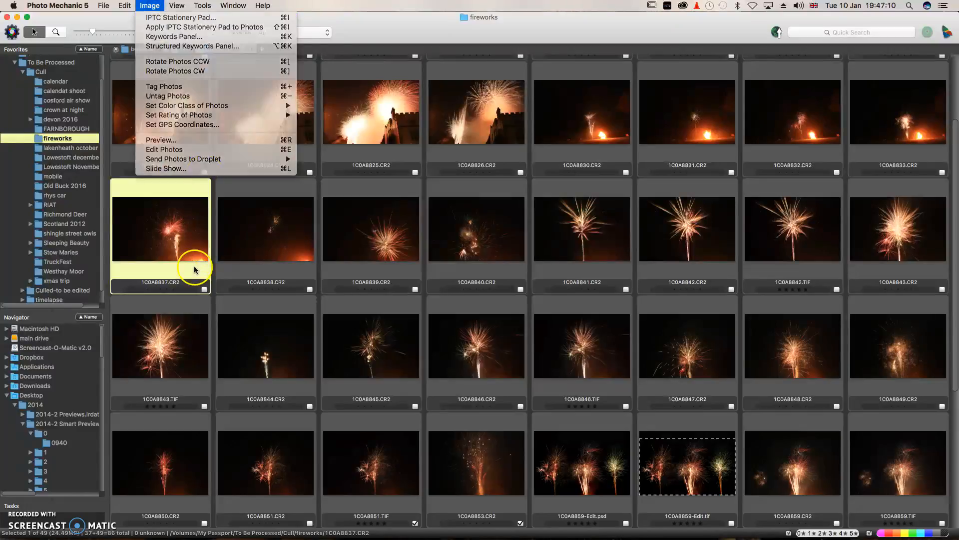
pyautogui.click(194, 266)
# Extend the selection from 1C0A8837.CR2 through 1C0A8849.CR2.
pyautogui.hotkey('shift', 'Right')
pyautogui.hotkey('shift', 'Right')
pyautogui.hotkey('shift', 'Right')
pyautogui.hotkey('shift', 'Right')
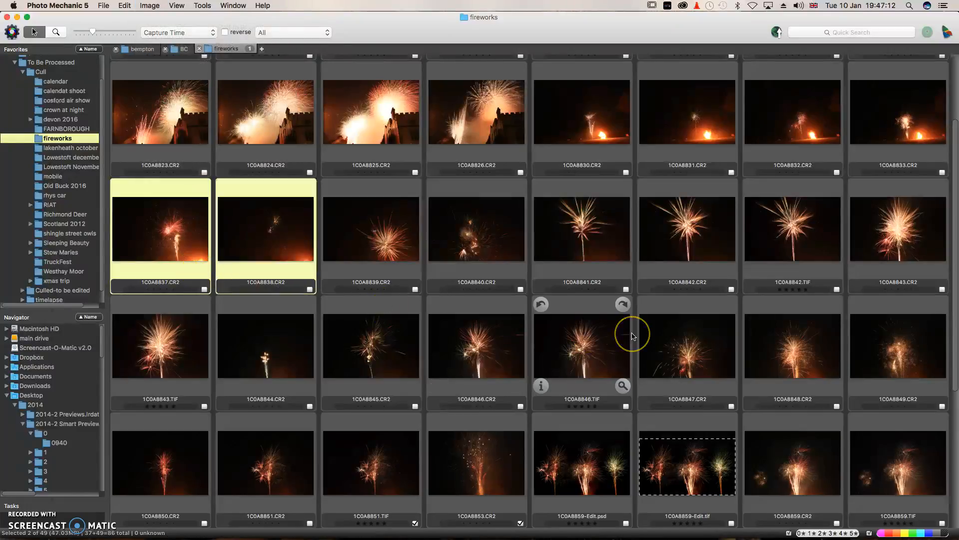
pyautogui.hotkey('shift', 'Right')
pyautogui.hotkey('shift', 'Right')
pyautogui.hotkey('shift', 'Right')
pyautogui.hotkey('shift', 'Right')
pyautogui.hotkey('shift', 'Right')
pyautogui.hotkey('shift', 'Right')
pyautogui.hotkey('shift', 'Right')
pyautogui.hotkey('shift', 'Right')
pyautogui.hotkey('shift', 'Right')
pyautogui.hotkey('shift', 'Right')
pyautogui.hotkey('shift', 'Right')
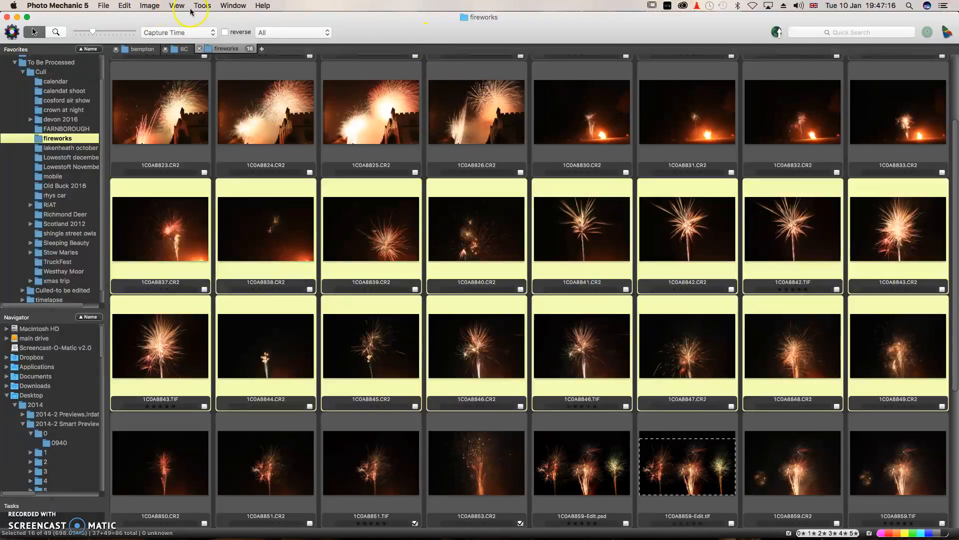
pyautogui.click(103, 6)
# Cancel the batch rename, then give the tagged photos the orange 'edited tiffs To be keyworded' class.
pyautogui.click(142, 136)
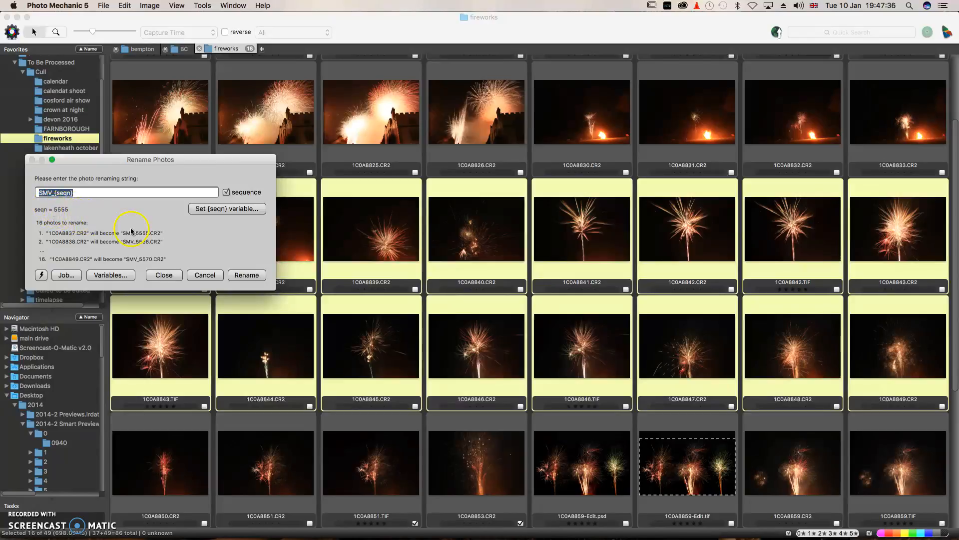
pyautogui.click(206, 275)
pyautogui.click(149, 6)
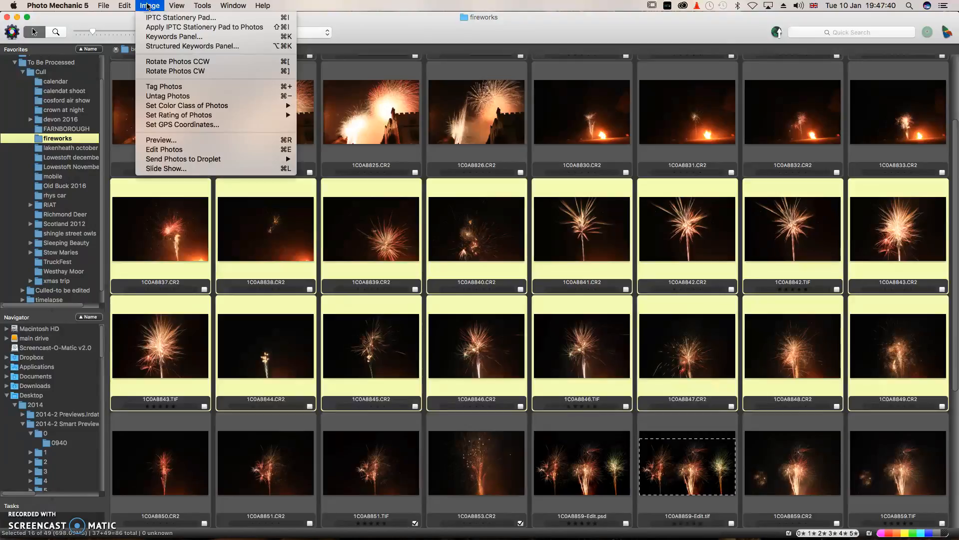
pyautogui.moveTo(235, 105)
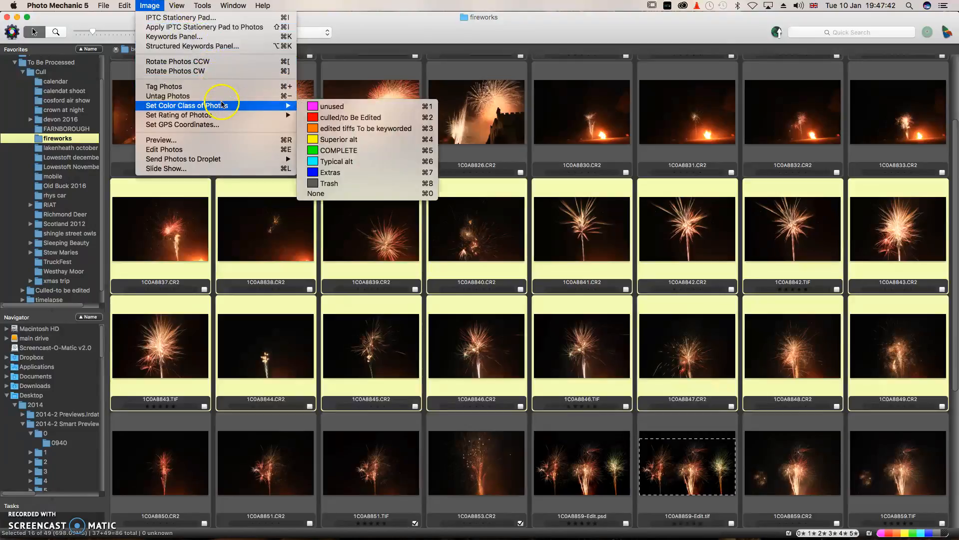
pyautogui.click(343, 129)
pyautogui.click(348, 118)
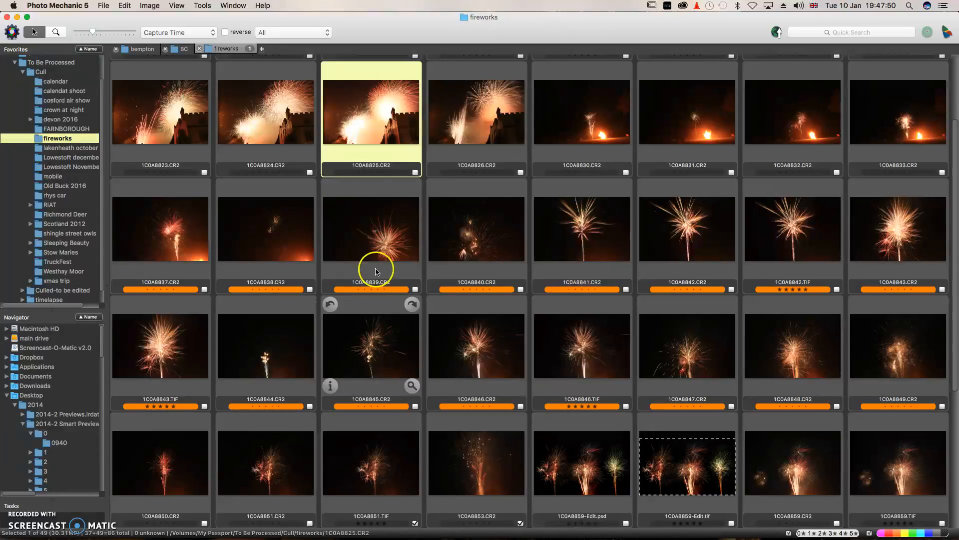
pyautogui.click(129, 8)
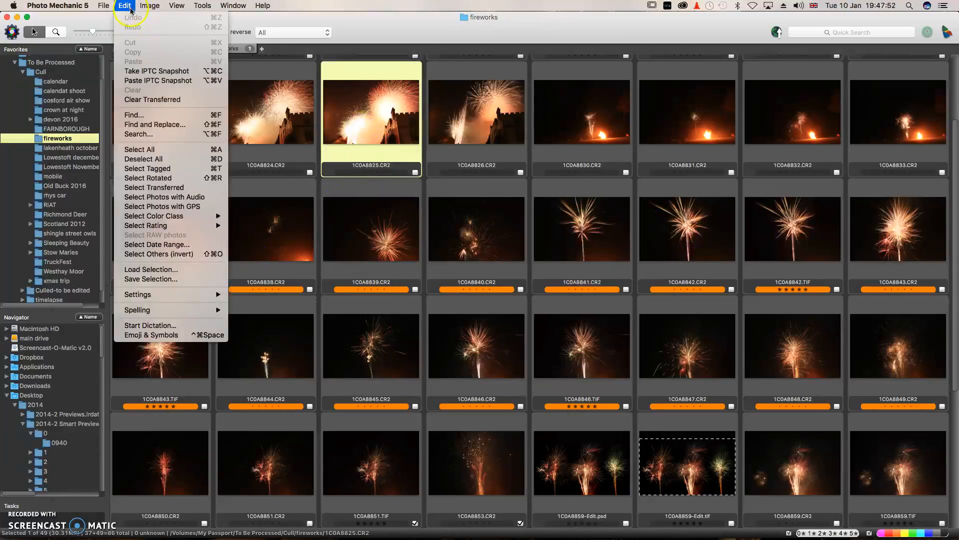
pyautogui.click(202, 7)
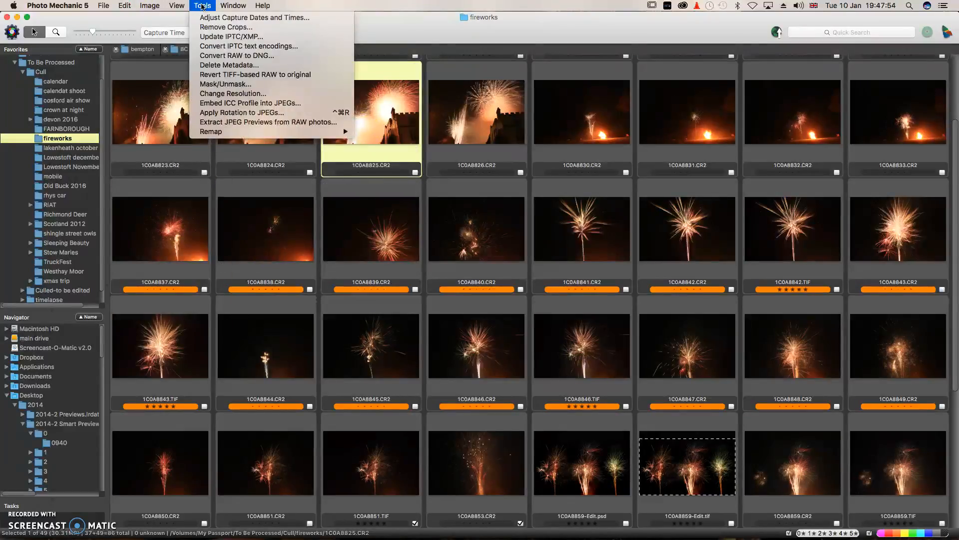
pyautogui.click(249, 57)
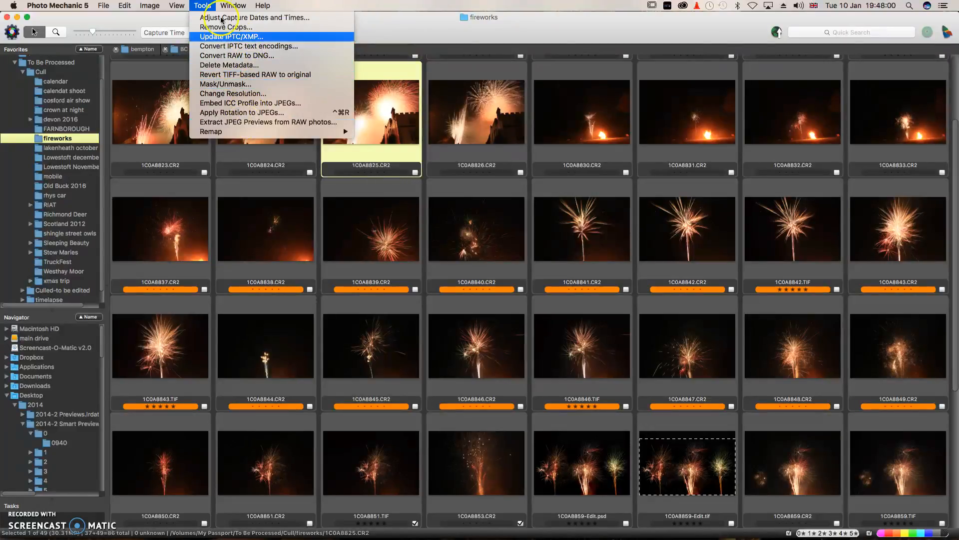
pyautogui.click(175, 6)
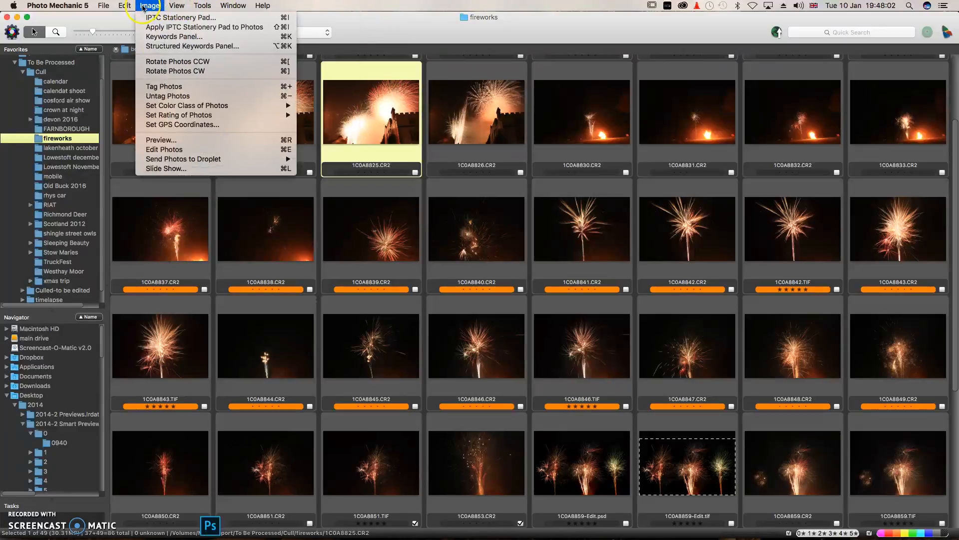
pyautogui.click(182, 110)
pyautogui.click(197, 115)
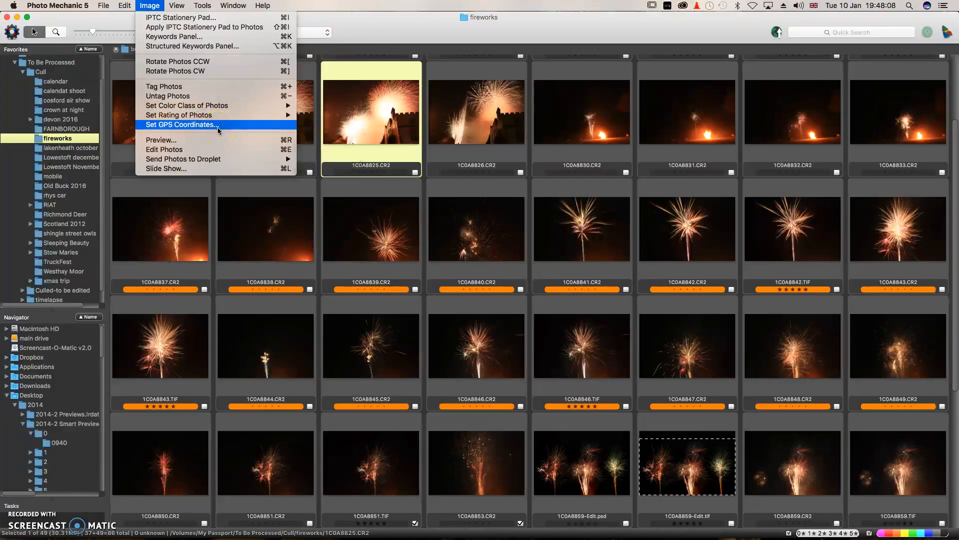
pyautogui.click(209, 115)
pyautogui.click(195, 37)
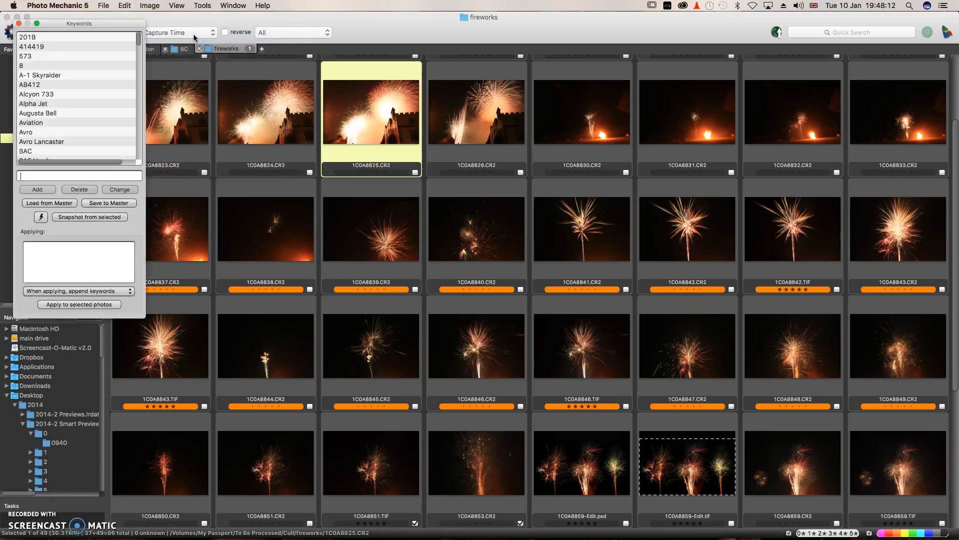
pyautogui.click(19, 23)
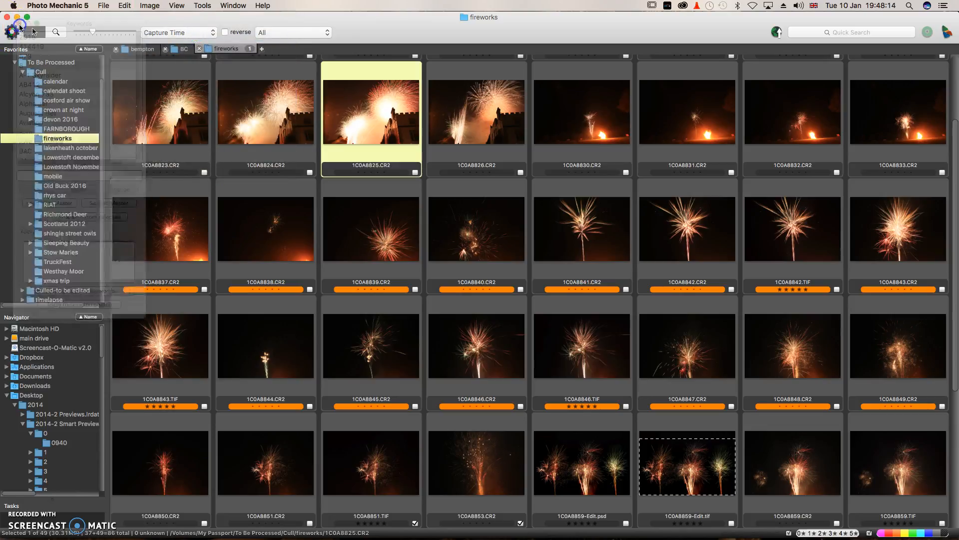
pyautogui.click(100, 5)
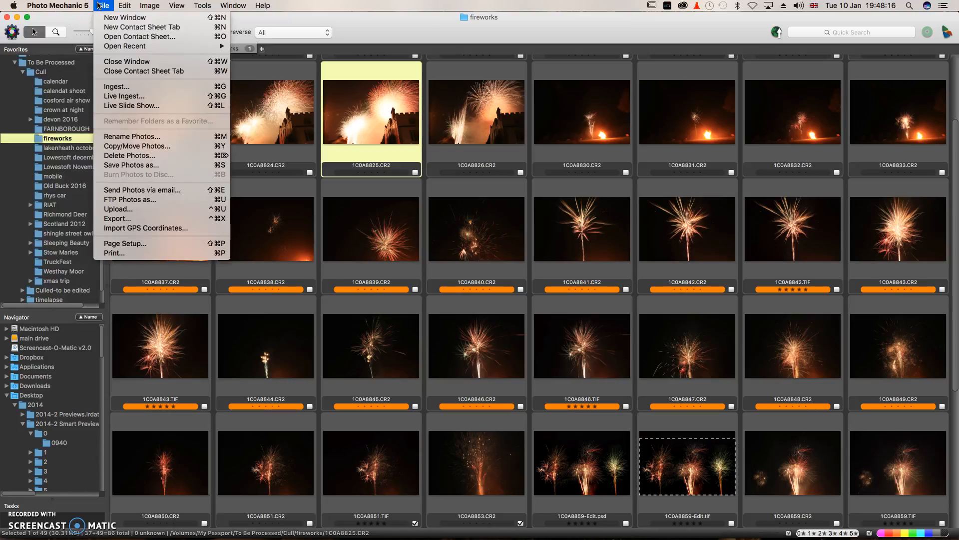
pyautogui.click(146, 149)
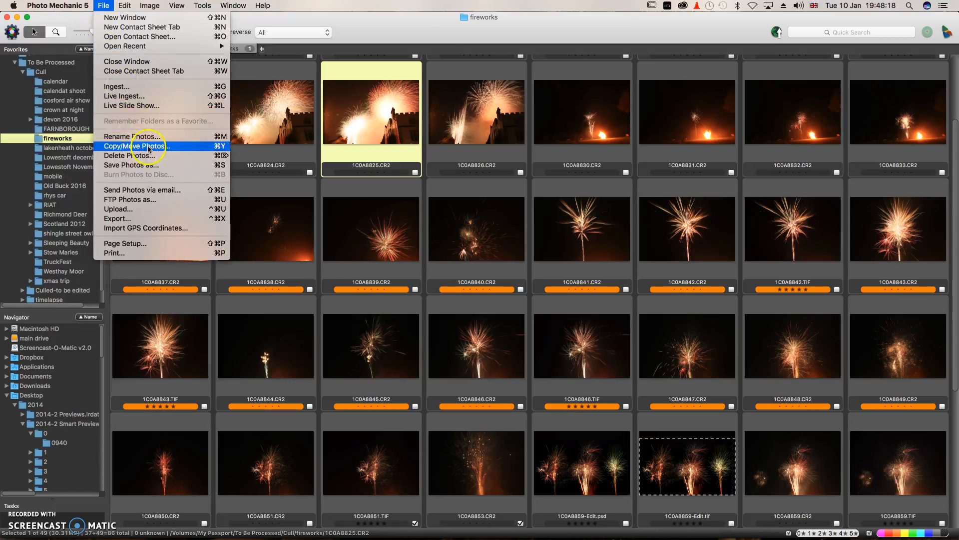
pyautogui.moveTo(126, 5)
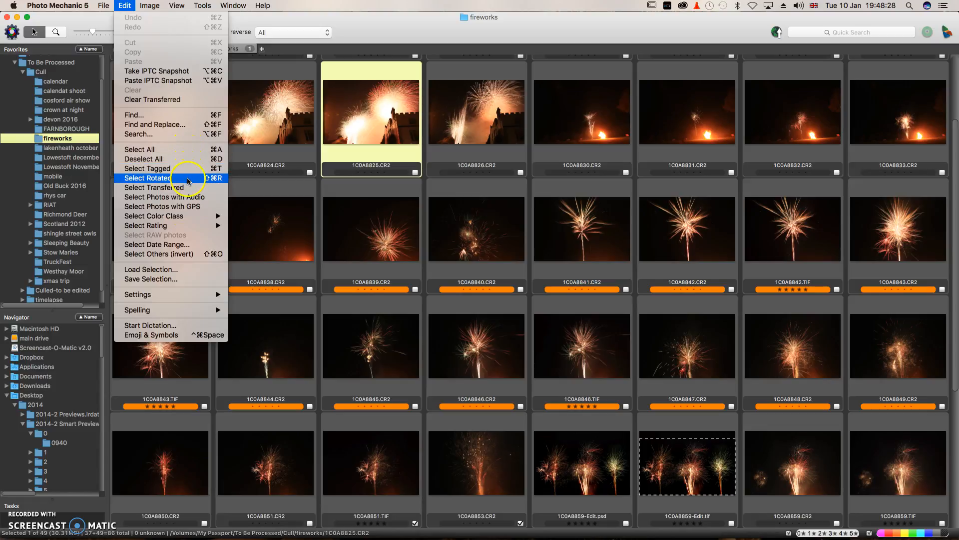
pyautogui.click(385, 104)
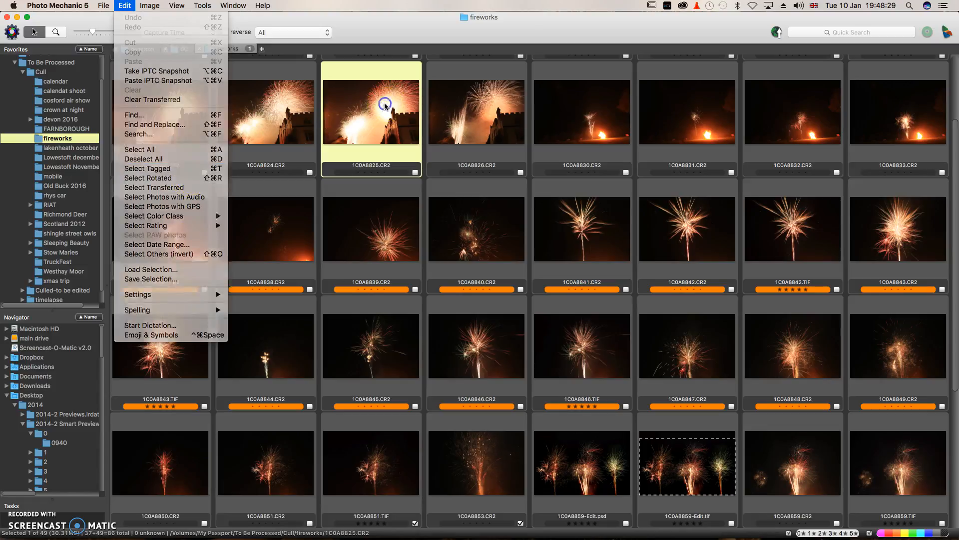
pyautogui.click(386, 252)
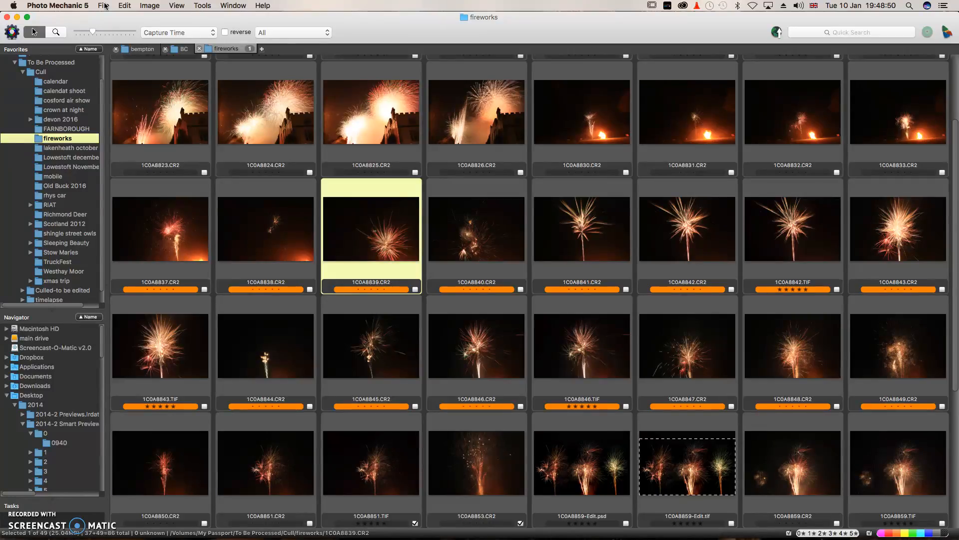
# Search the library's Keywords field (Contains, Any) for the person's surname.
pyautogui.click(125, 5)
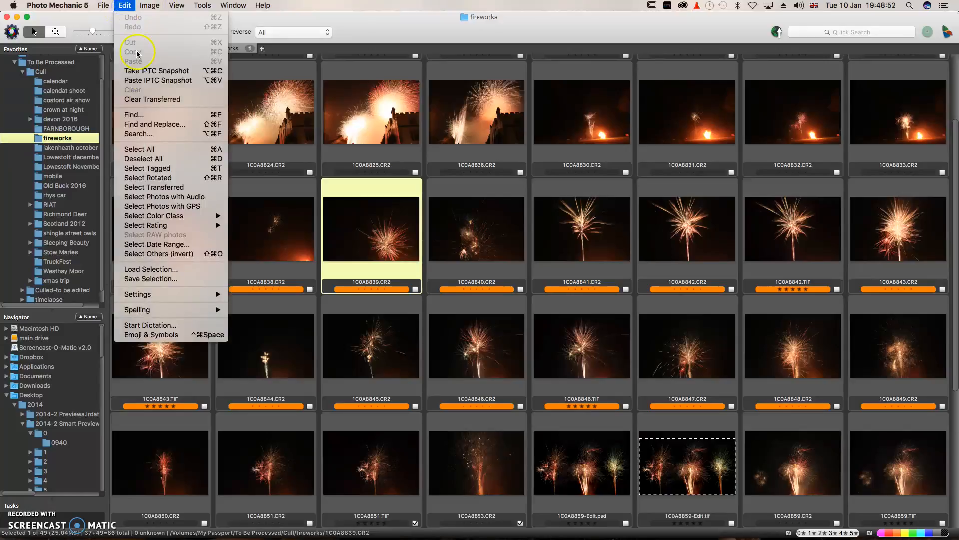
pyautogui.click(142, 134)
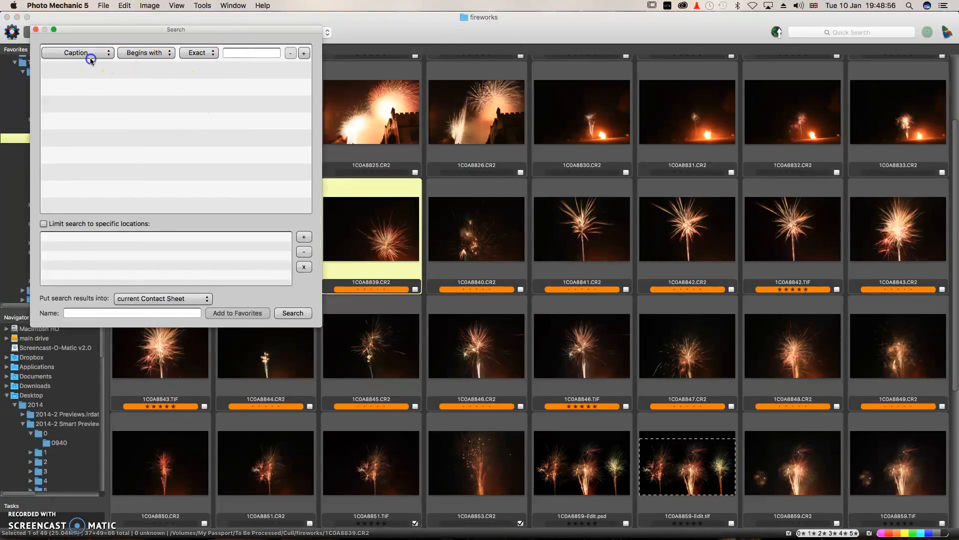
pyautogui.click(91, 60)
pyautogui.click(95, 101)
pyautogui.click(144, 55)
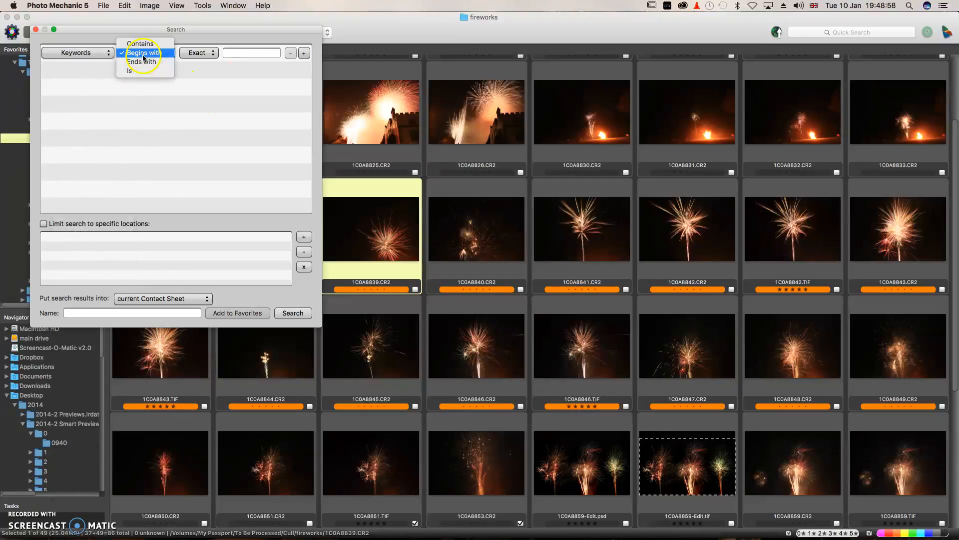
pyautogui.click(141, 44)
pyautogui.click(202, 54)
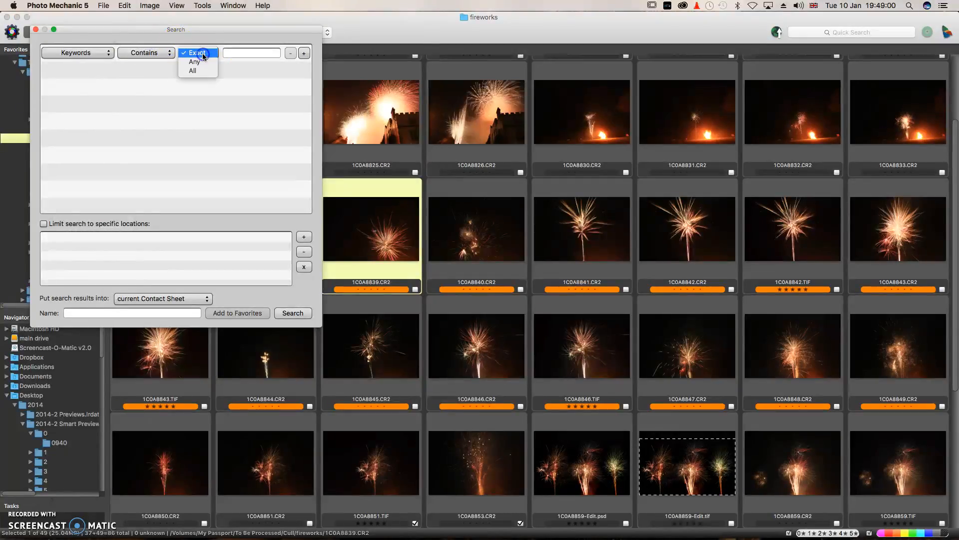
pyautogui.click(239, 52)
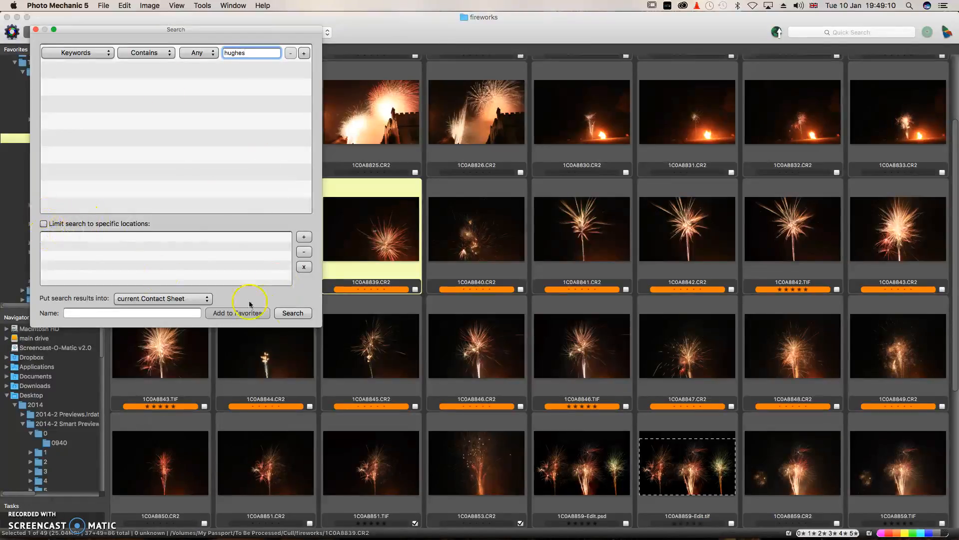
pyautogui.click(293, 313)
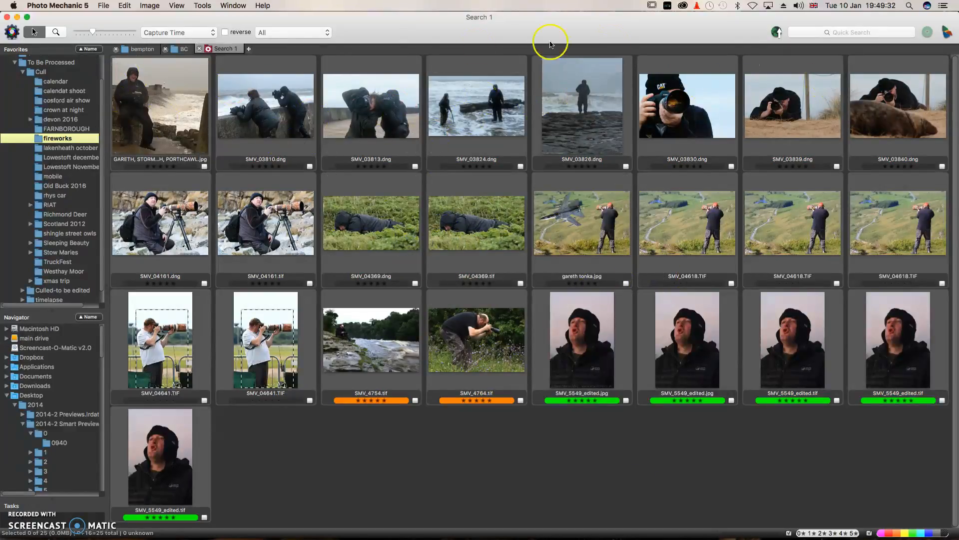
# Rerun the keyword search with a person's full name instead of the surname.
pyautogui.click(125, 6)
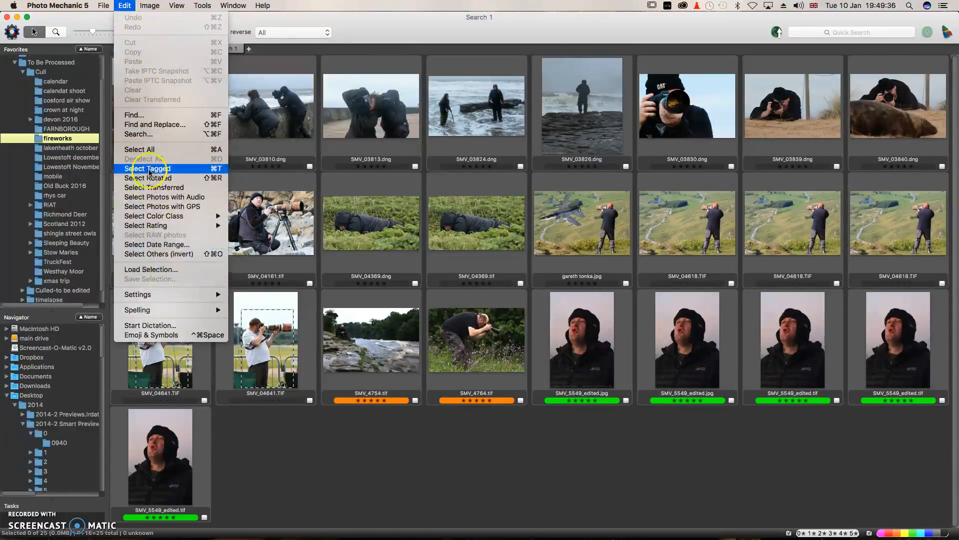
pyautogui.click(139, 134)
pyautogui.doubleClick(247, 52)
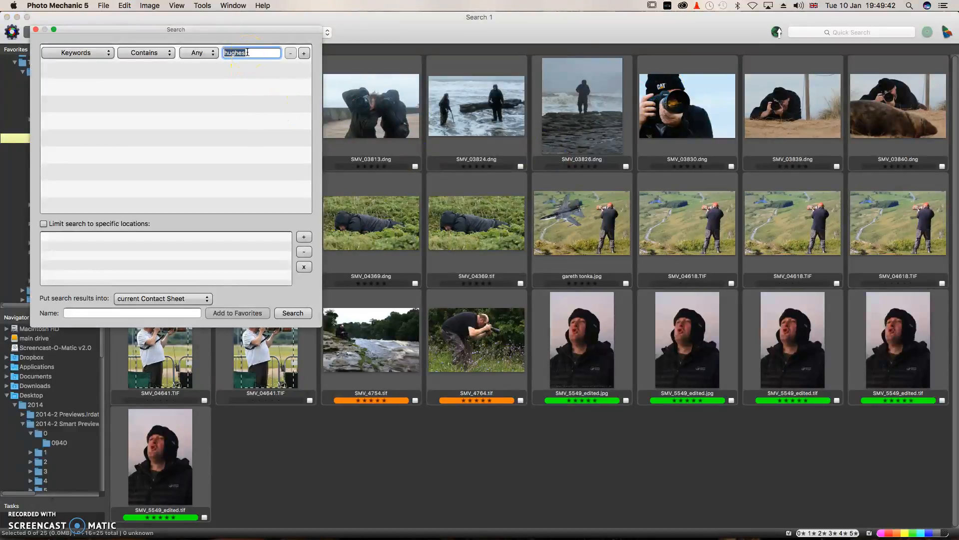
pyautogui.click(292, 313)
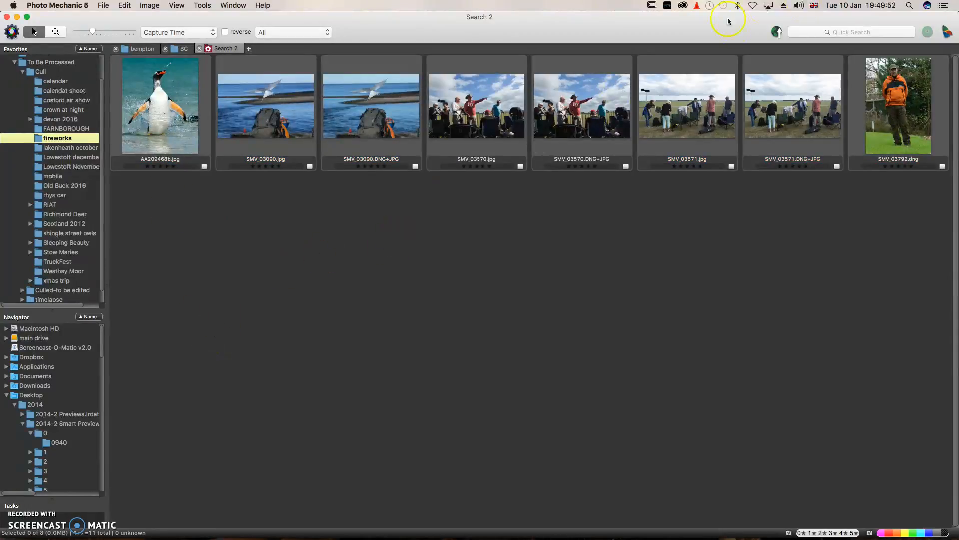
# Run another keyword search, this time for 'mach loop'.
pyautogui.click(139, 6)
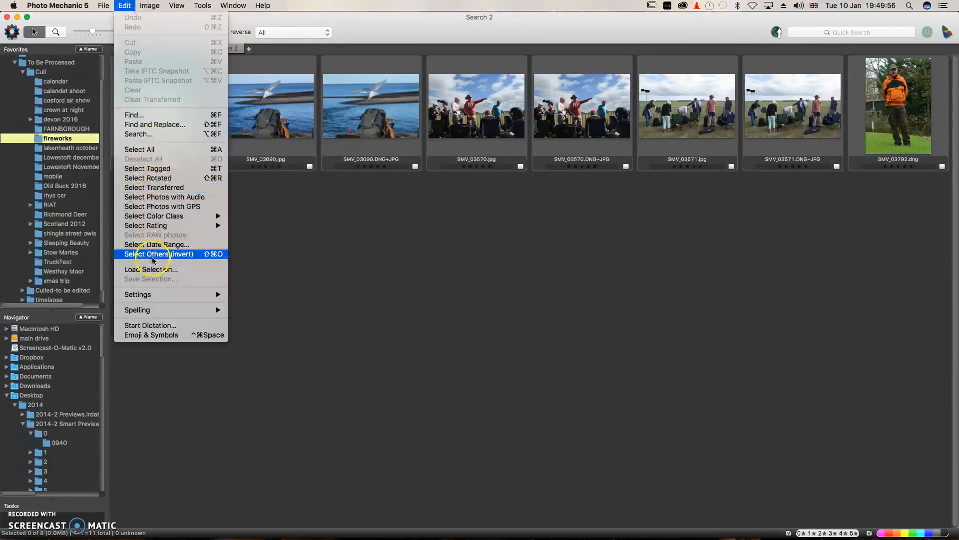
pyautogui.click(139, 134)
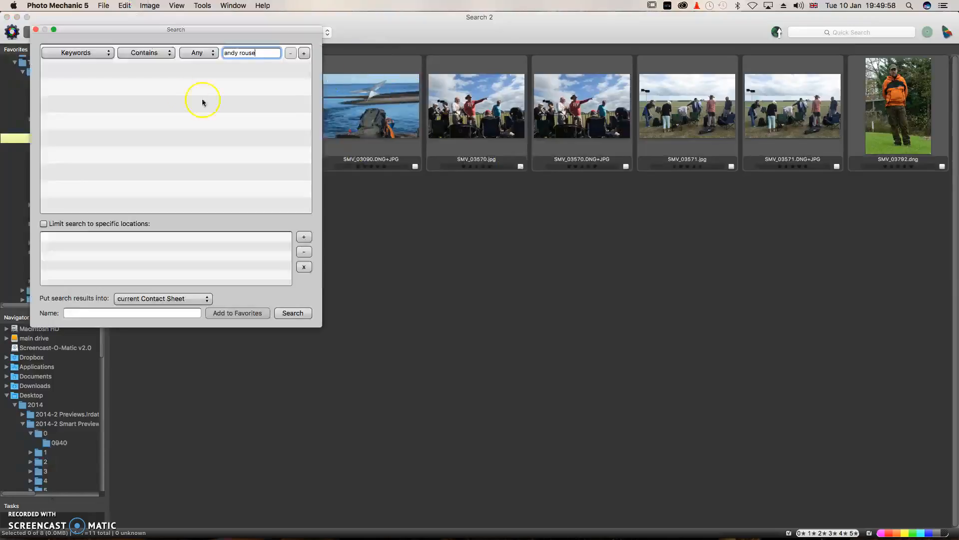
pyautogui.tripleClick(266, 52)
pyautogui.write('an')
pyautogui.write('ch loop')
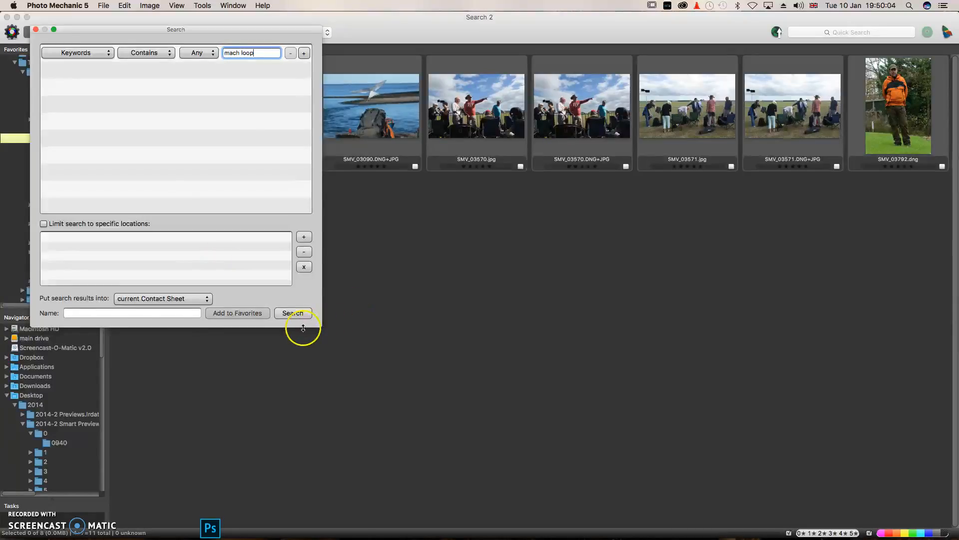
pyautogui.click(288, 313)
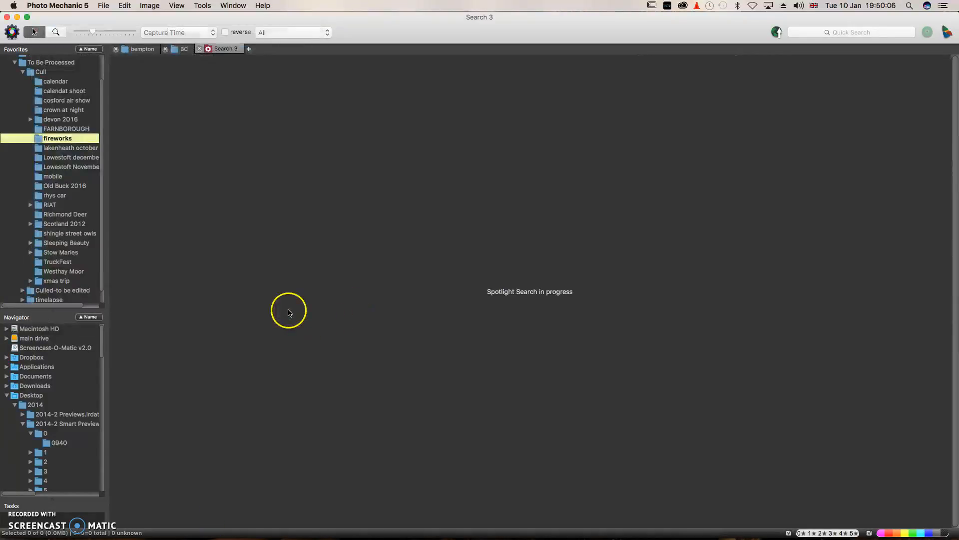